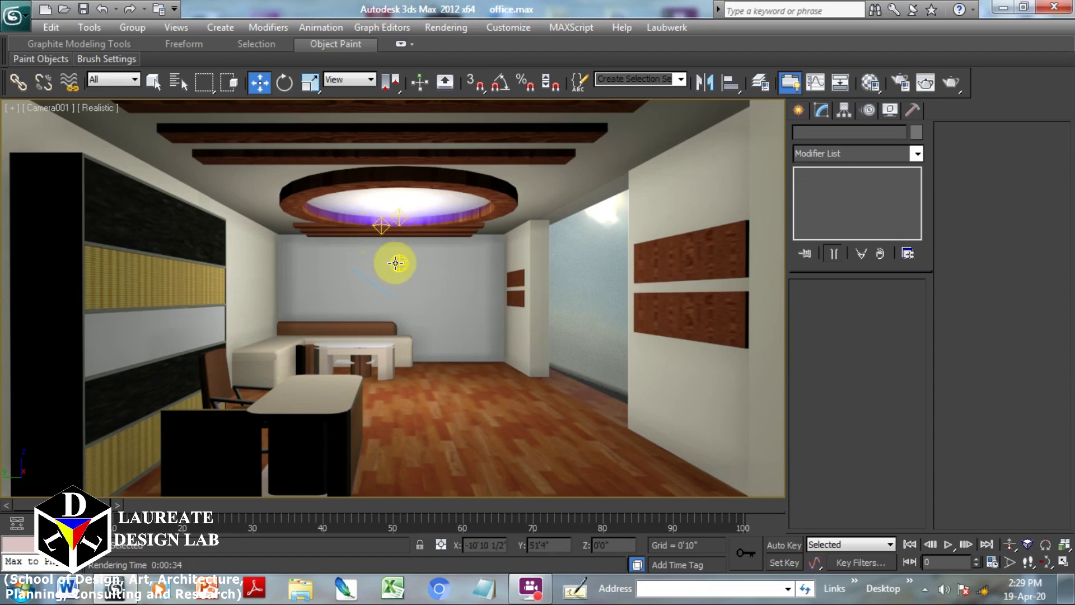
Review the scene's lights in the Light Lister and the V-Ray Light Lister
click(89, 28)
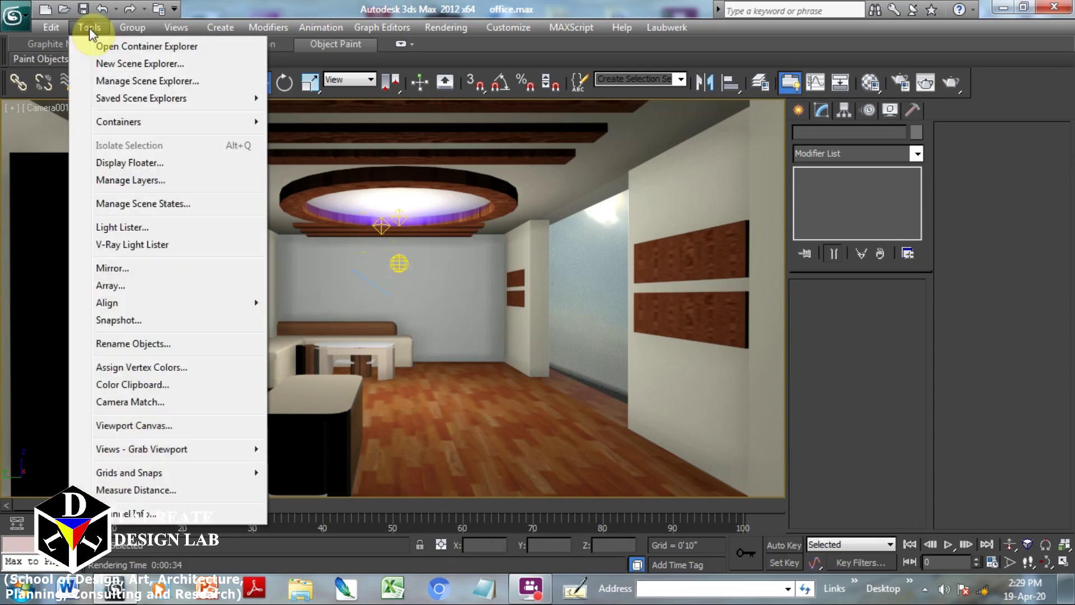
click(133, 225)
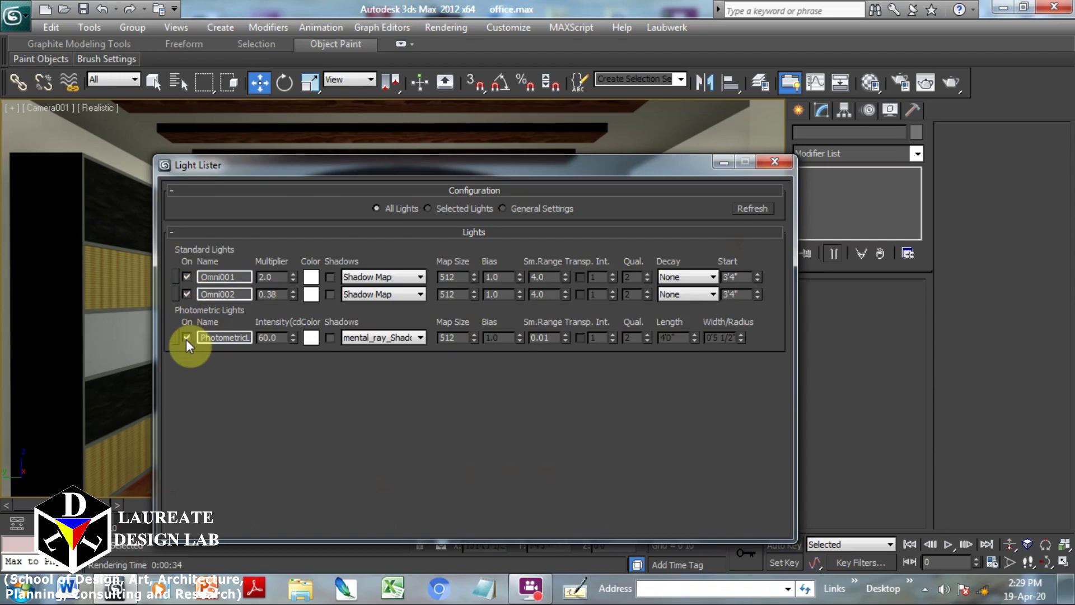
click(775, 162)
click(89, 27)
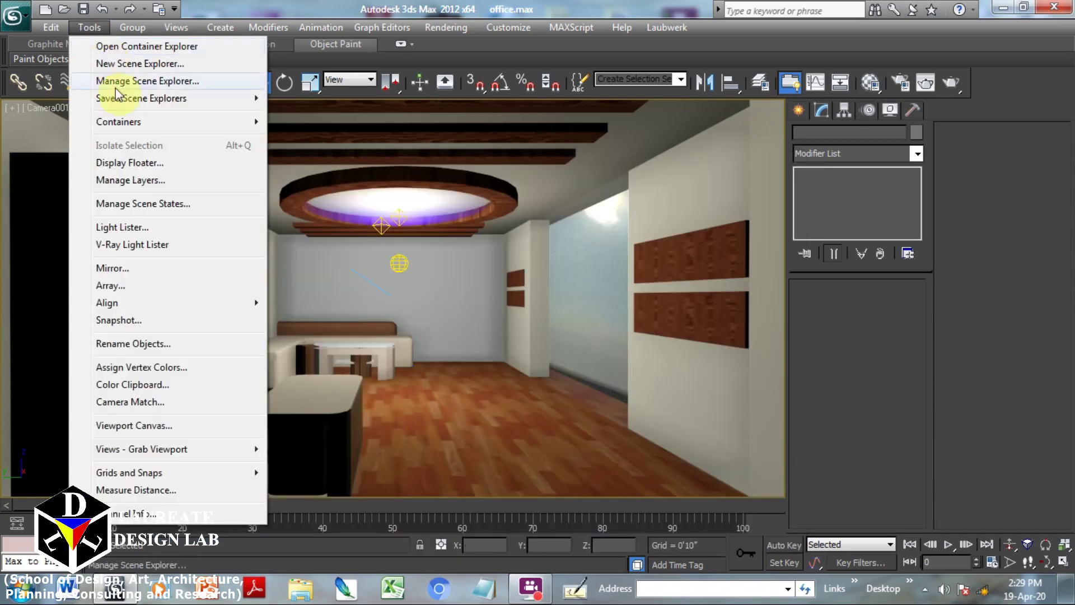
click(133, 245)
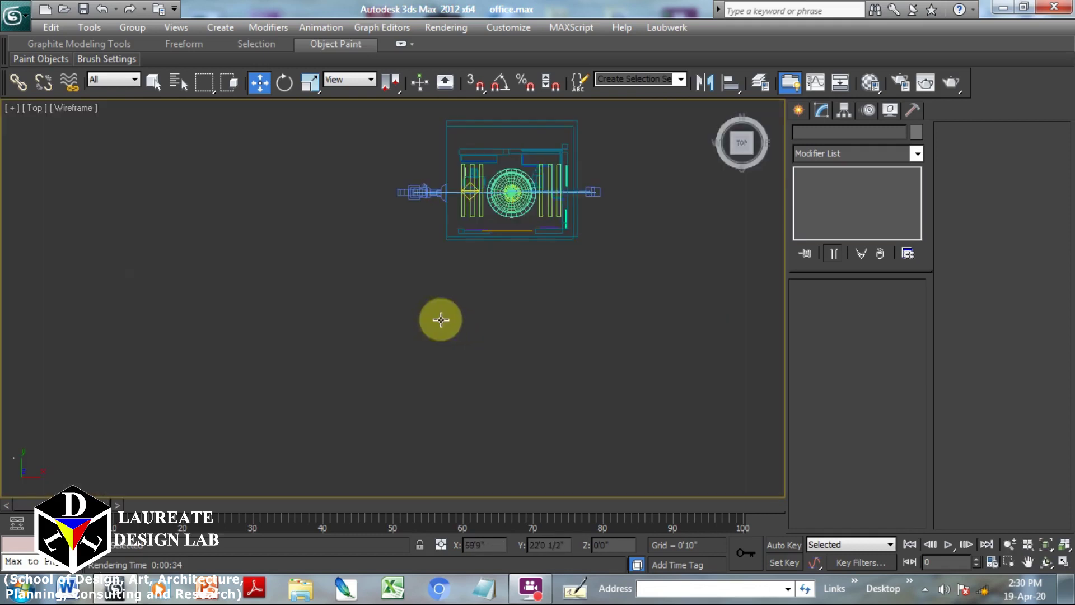
Select the V-Ray dome light in the Top view and inspect its sampling, texture and dome options
click(439, 320)
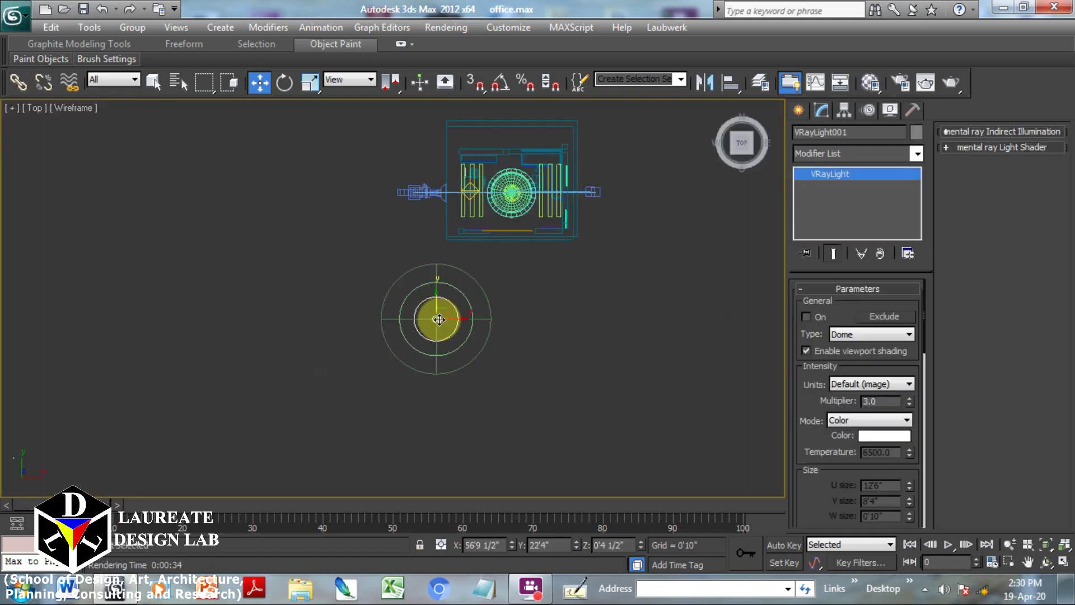
drag(804, 403, 840, 108)
scroll(887, 221, down, 2)
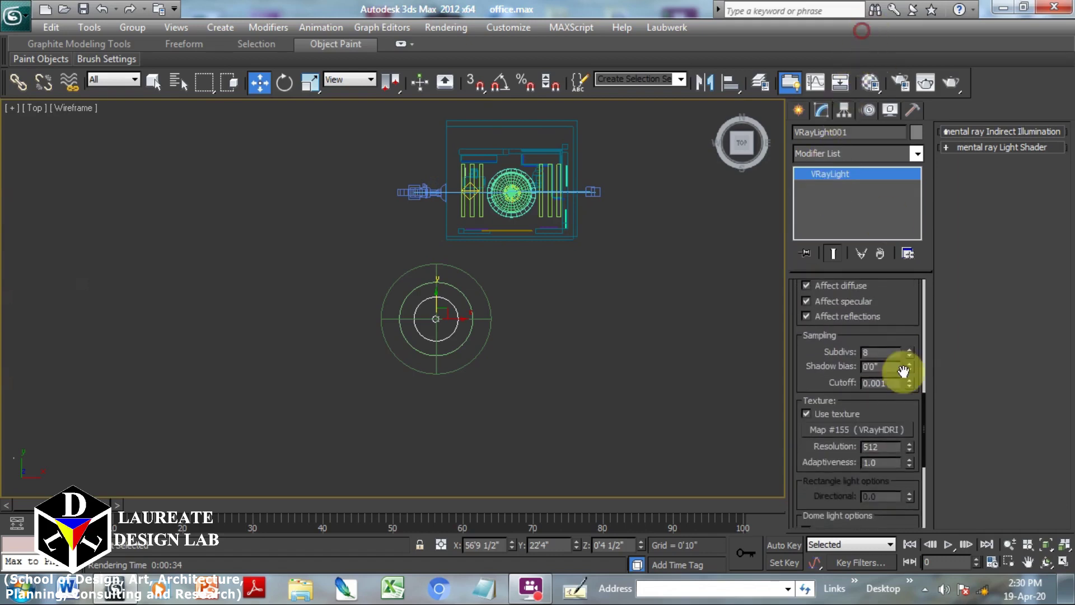
scroll(890, 365, down, 3)
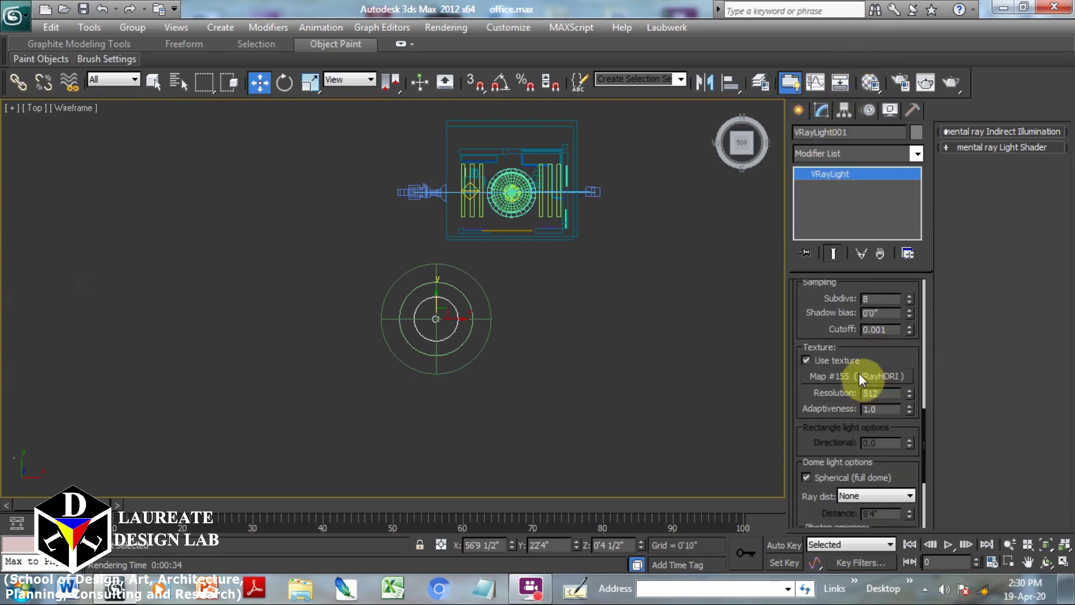
Inspect the VRayHDRI material slot Map #155 in the Material Editor, including its bitmap and spherical mapping
click(876, 85)
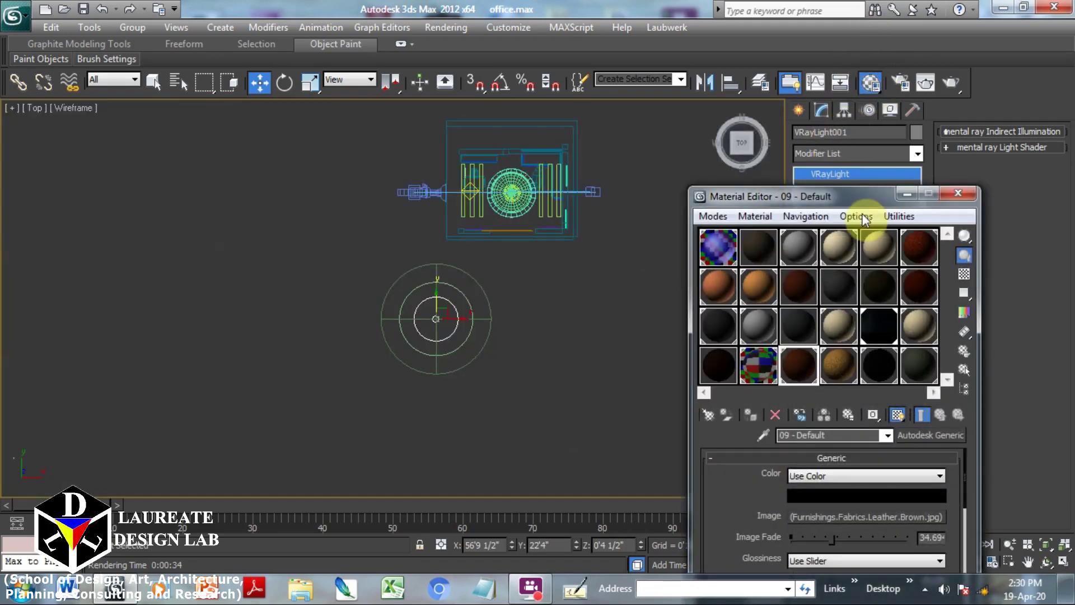
drag(840, 196, 471, 139)
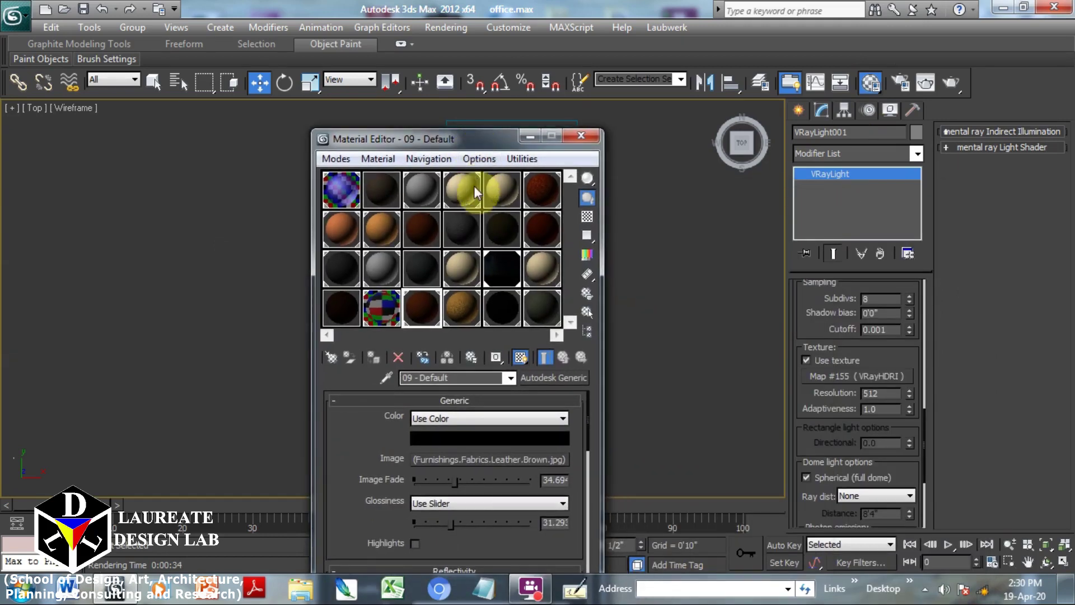
click(499, 263)
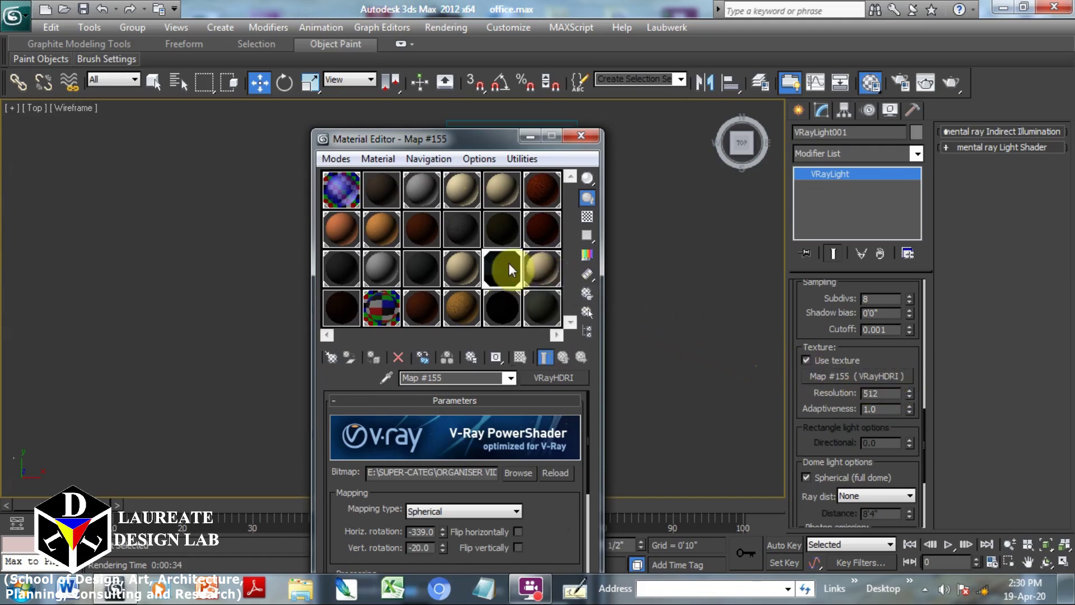
key(m)
Render the Camera001 view in the V-Ray frame buffer and save the rendered image
key(c)
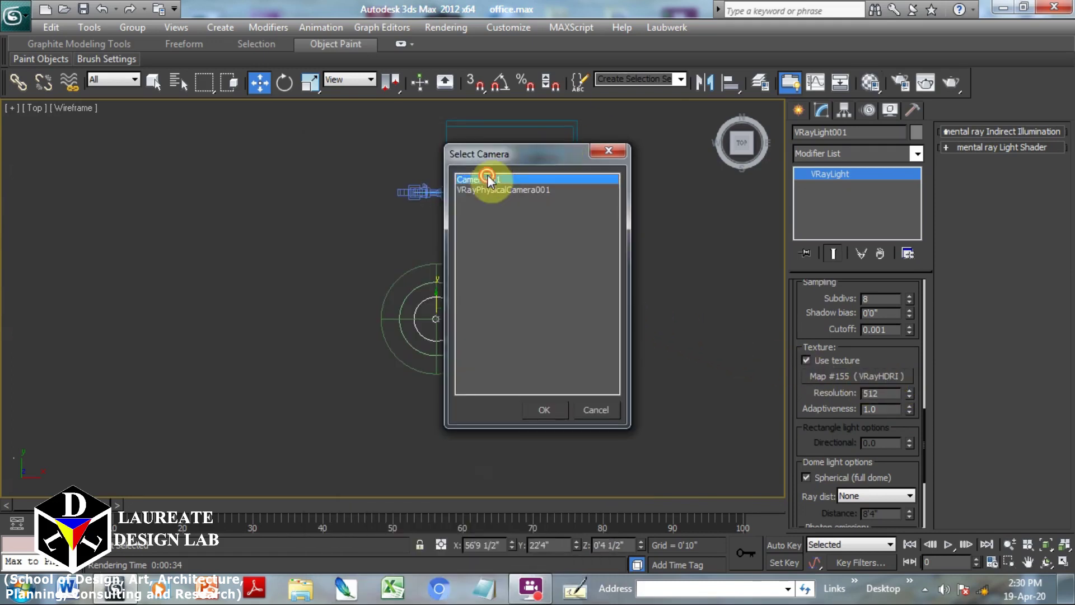
double_click(488, 176)
key(F3)
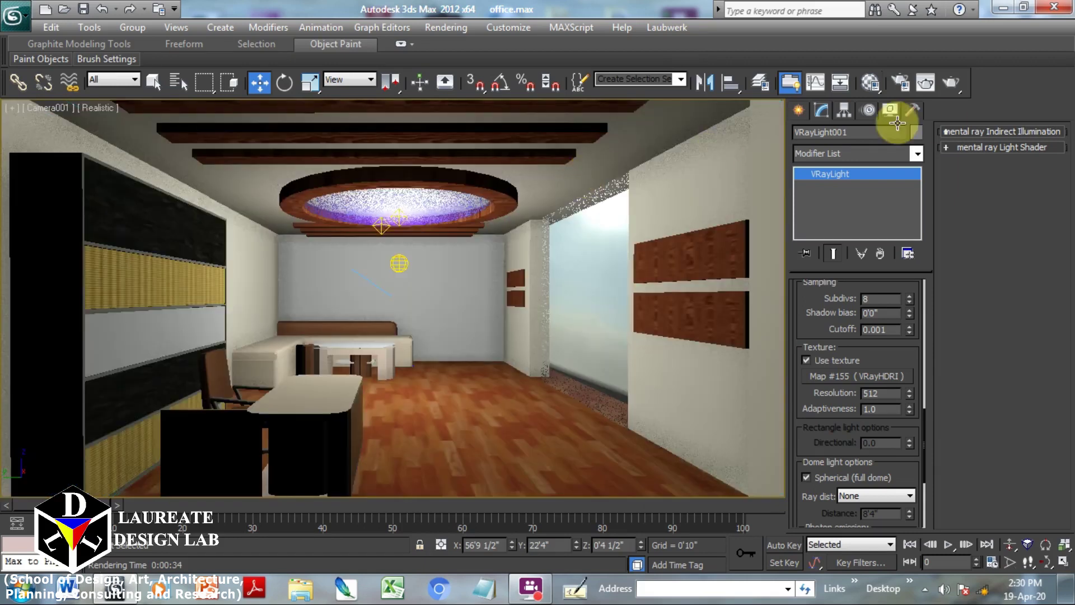
click(952, 79)
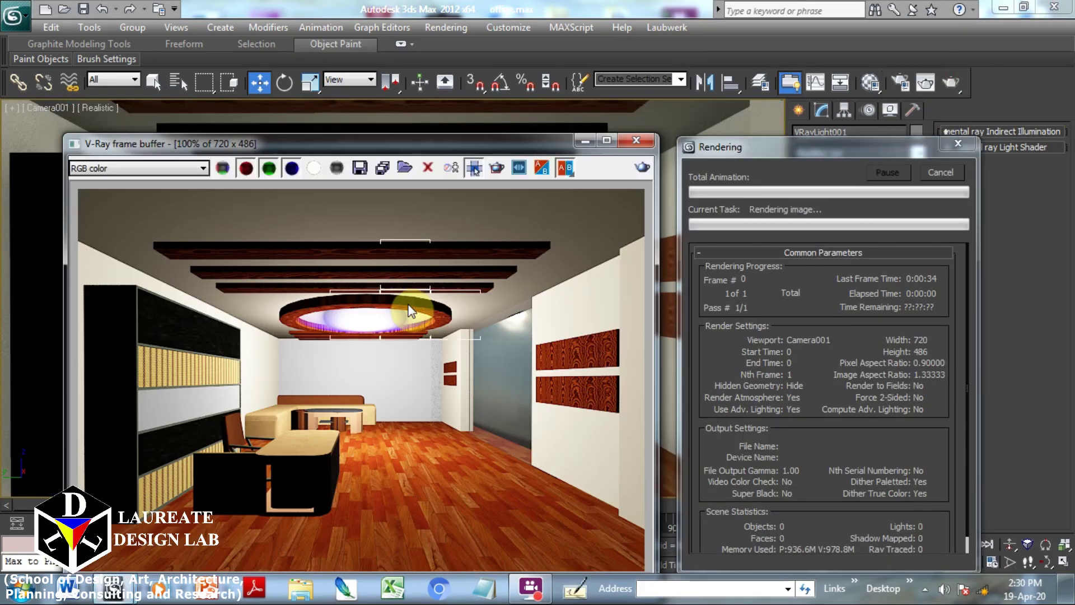
drag(542, 146, 616, 81)
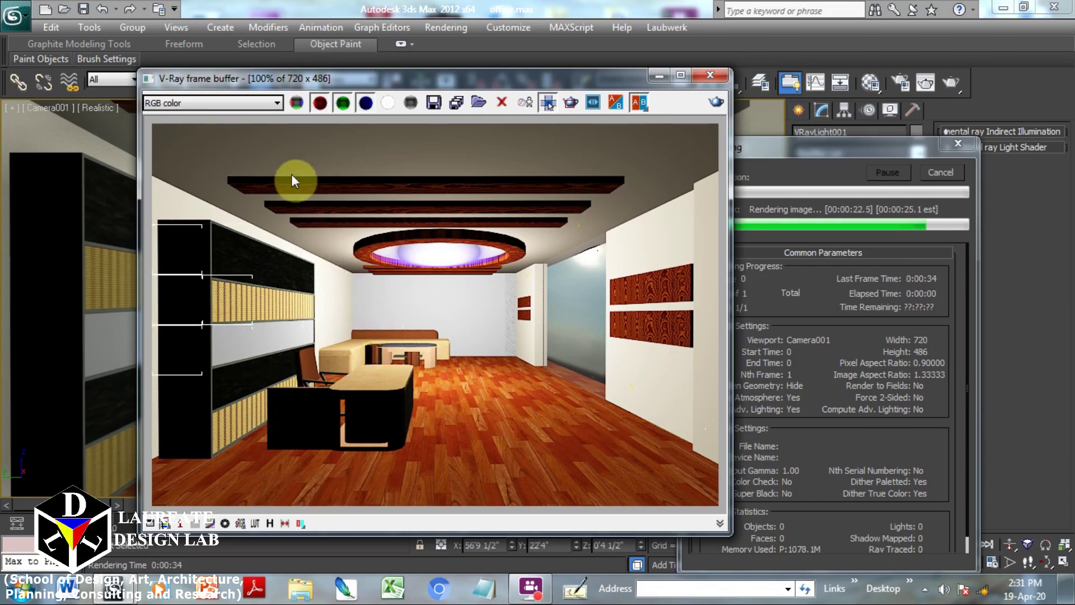
click(434, 102)
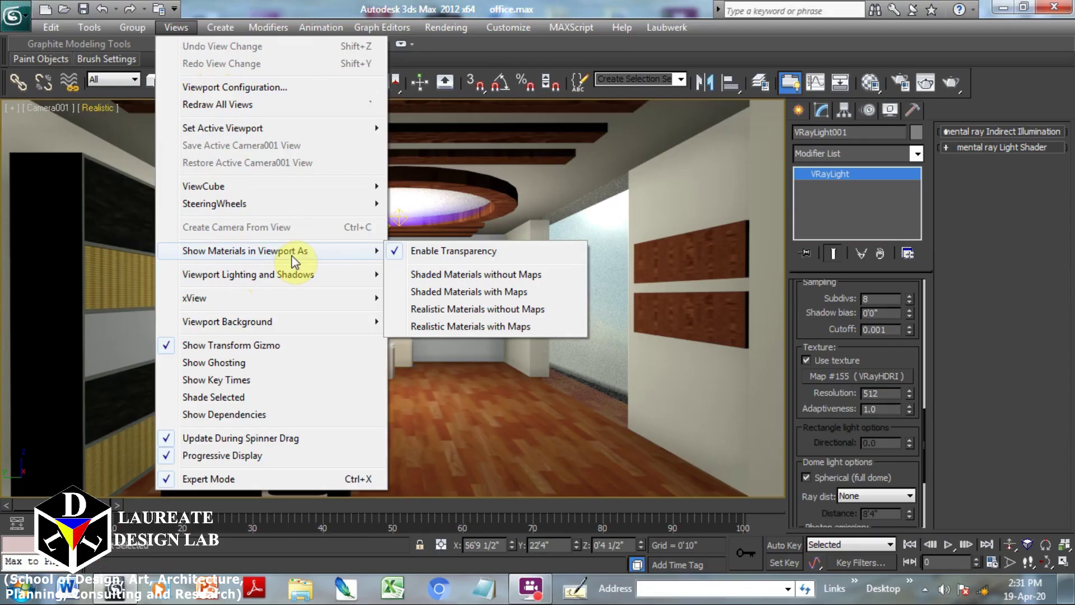
Check the Camera001 viewport background settings and the enlarged preview of the VRayHDRI map
mouse_move(280, 321)
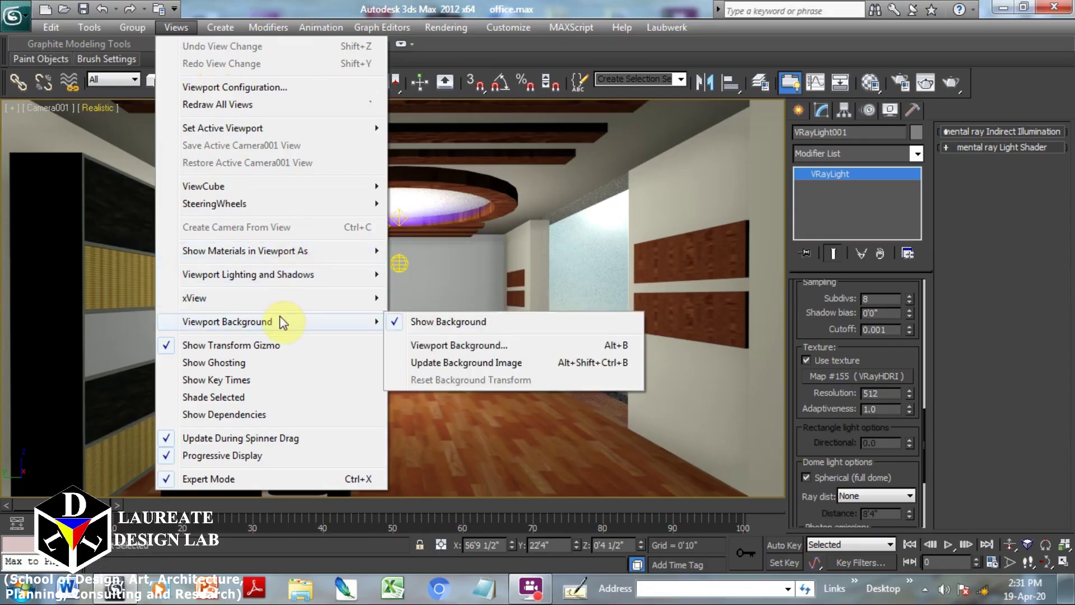
click(428, 345)
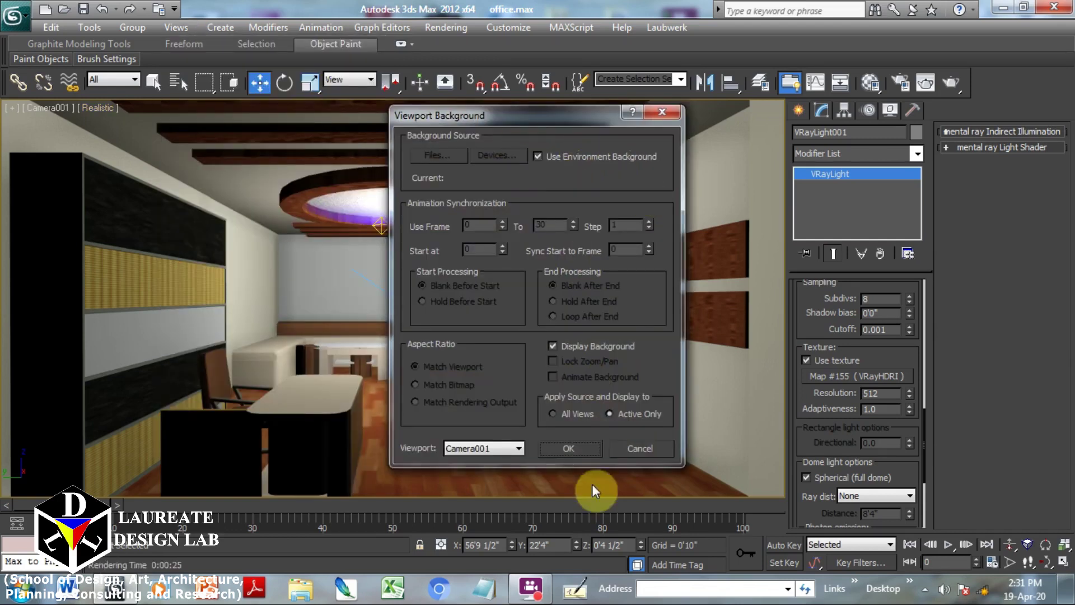
click(570, 449)
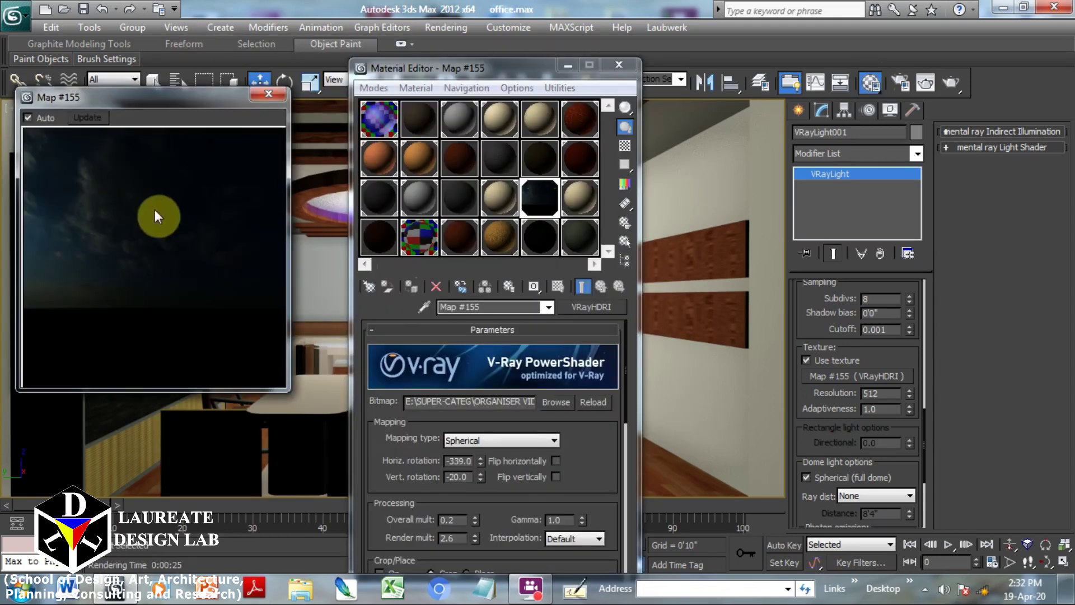
click(517, 88)
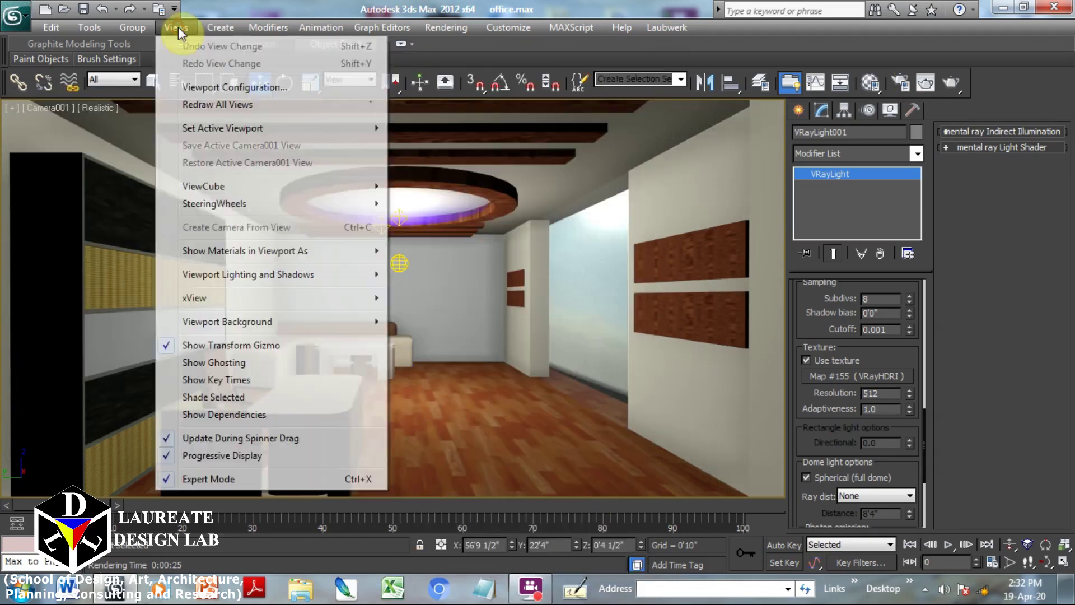
Switch on the V-Ray dome light with a multiplier of 3 in the V-Ray Light Lister and render the camera view
mouse_move(111, 27)
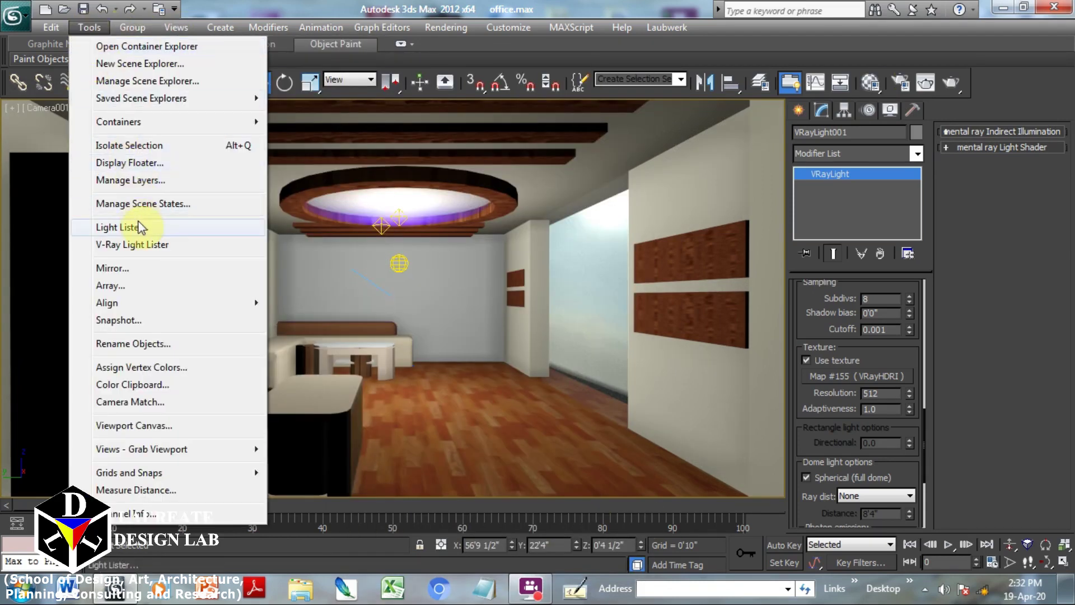
click(141, 245)
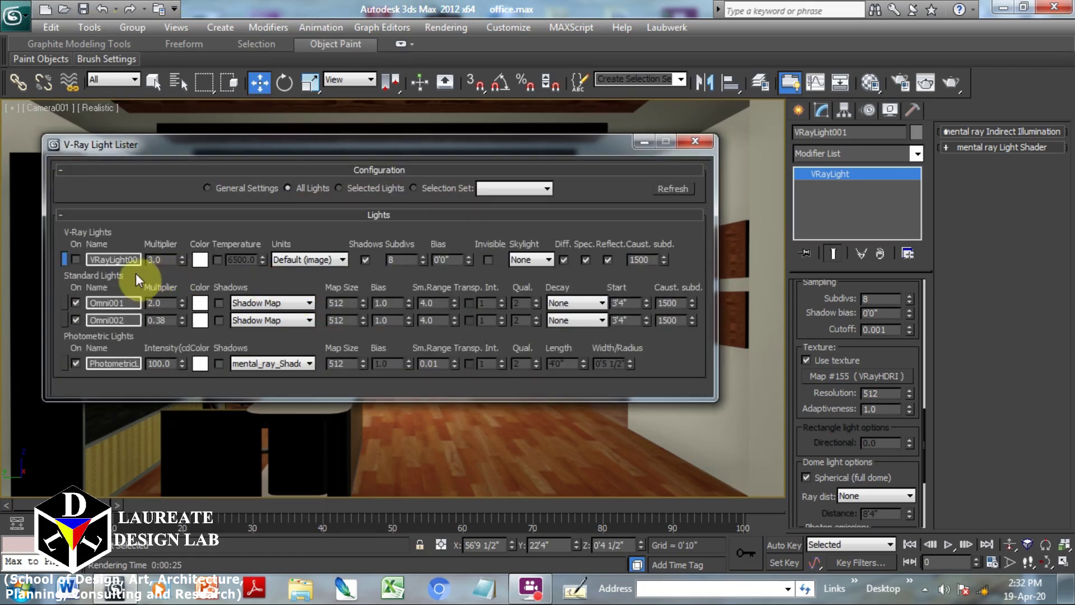
click(77, 260)
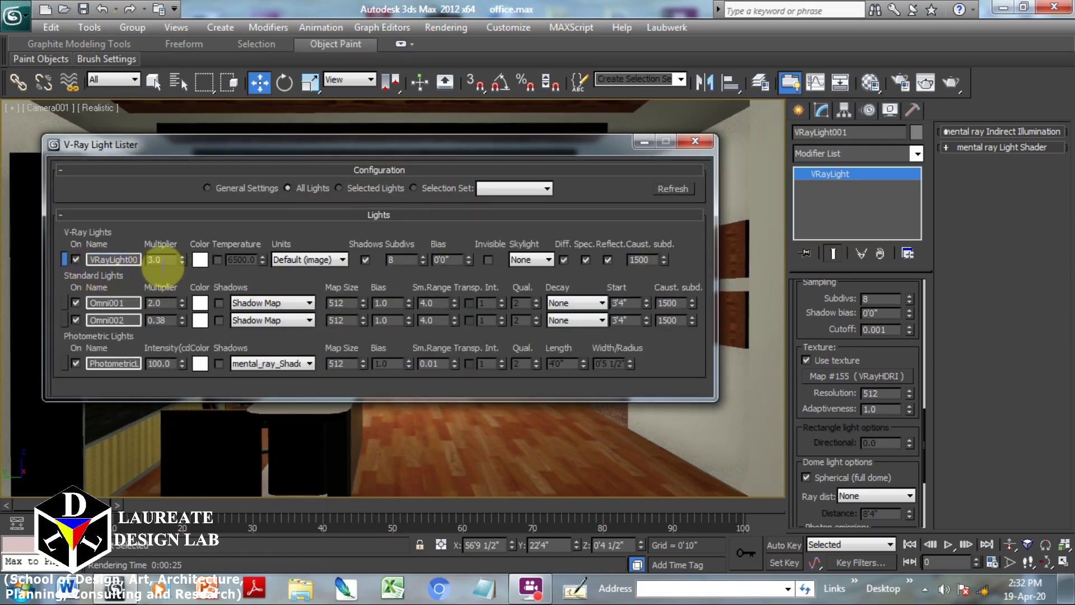
text(3)
click(577, 202)
click(667, 188)
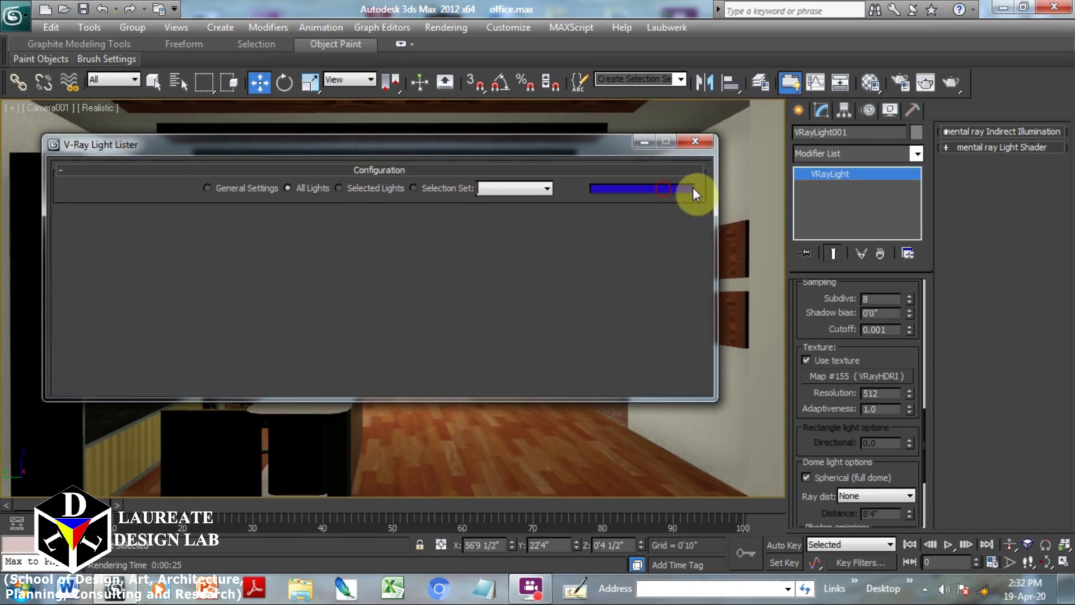
click(707, 142)
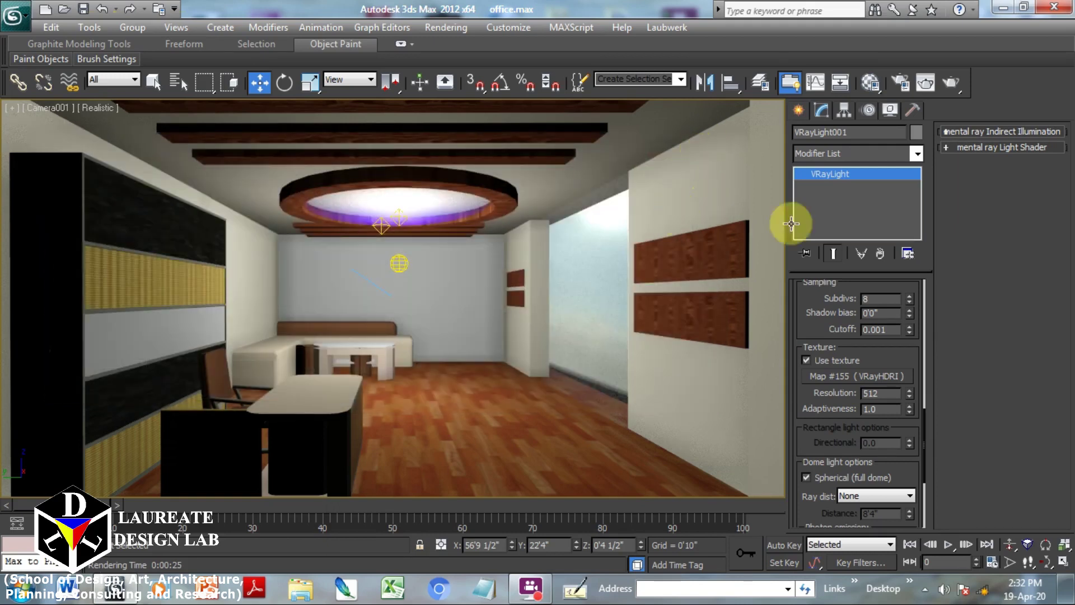
click(952, 83)
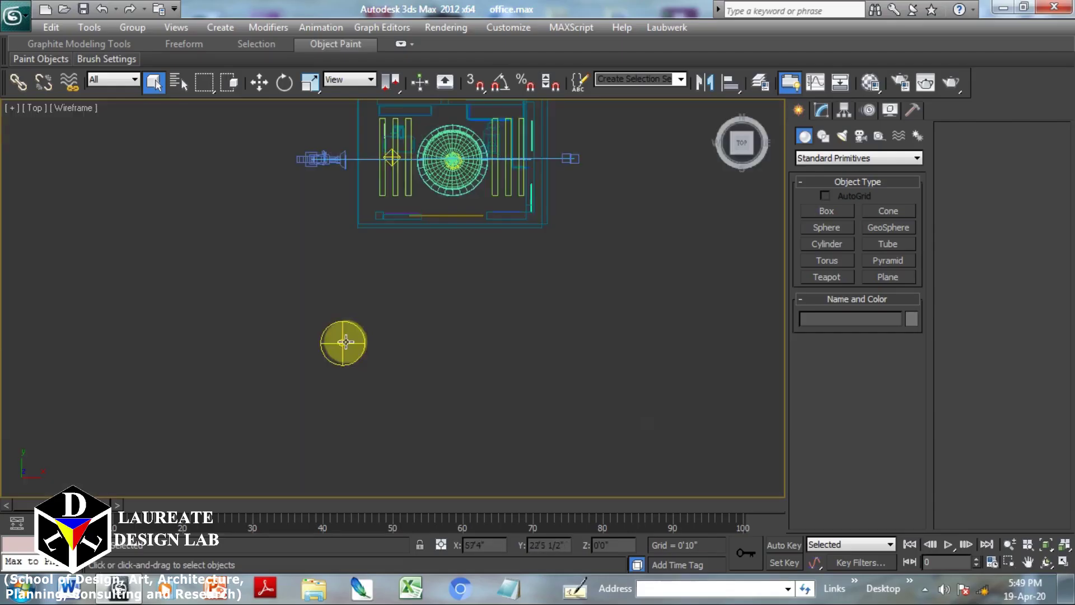
Select the enabled dome light in the Top view and examine its parameters, VRayHDRI texture and the Material Editor
click(344, 341)
right_click(357, 344)
click(822, 108)
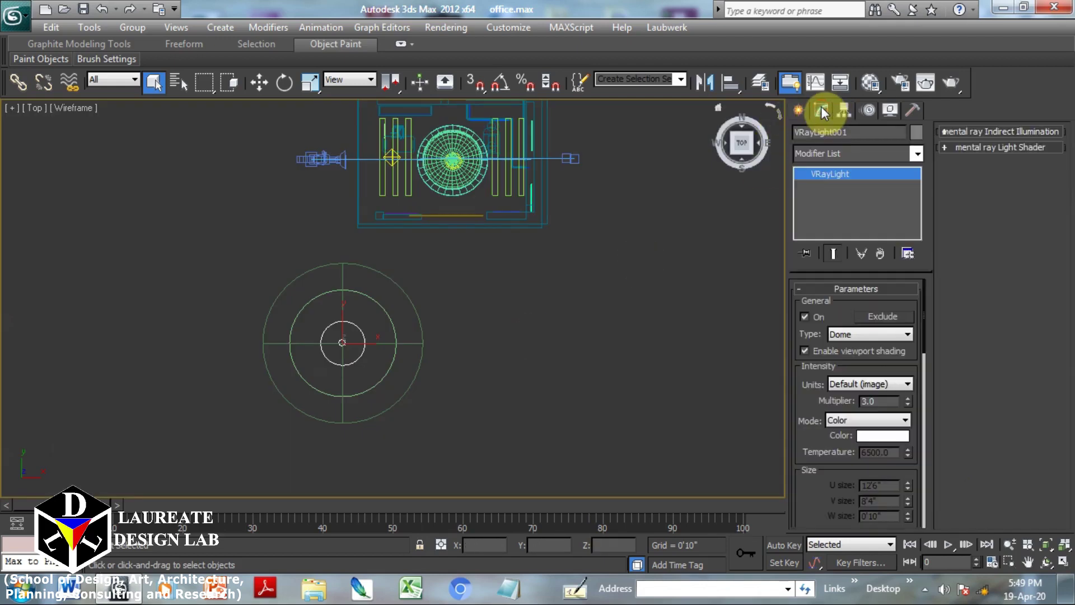
scroll(850, 349, down, 5)
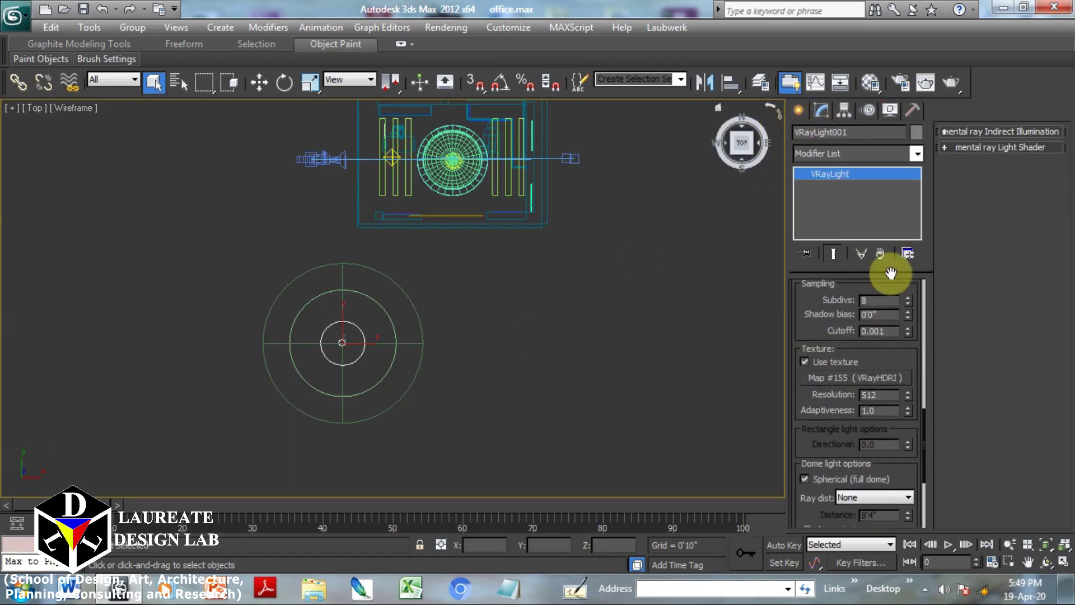
scroll(857, 369, down, 1)
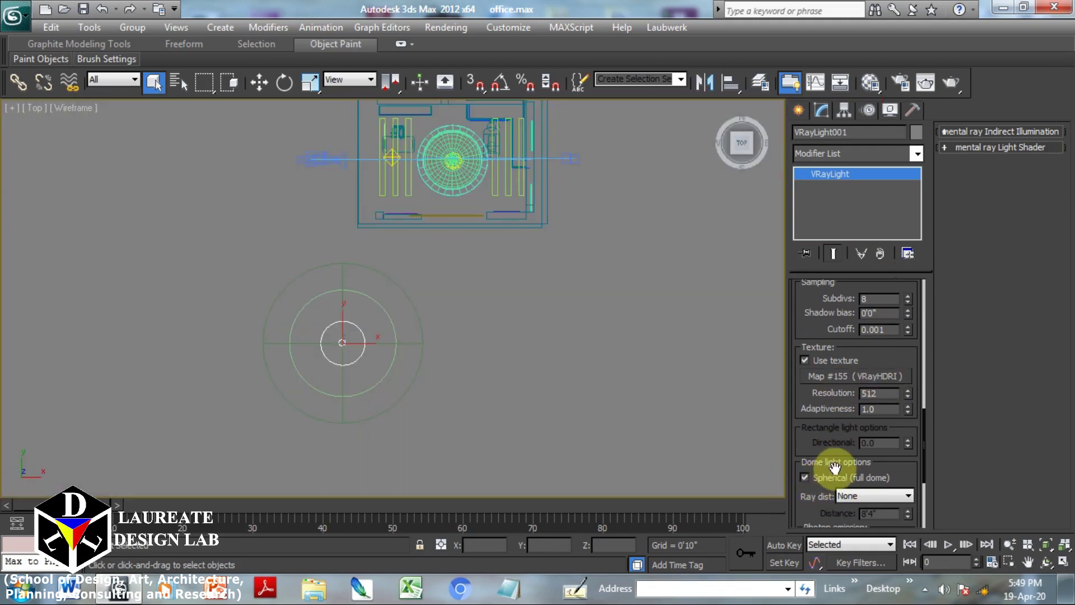
click(872, 83)
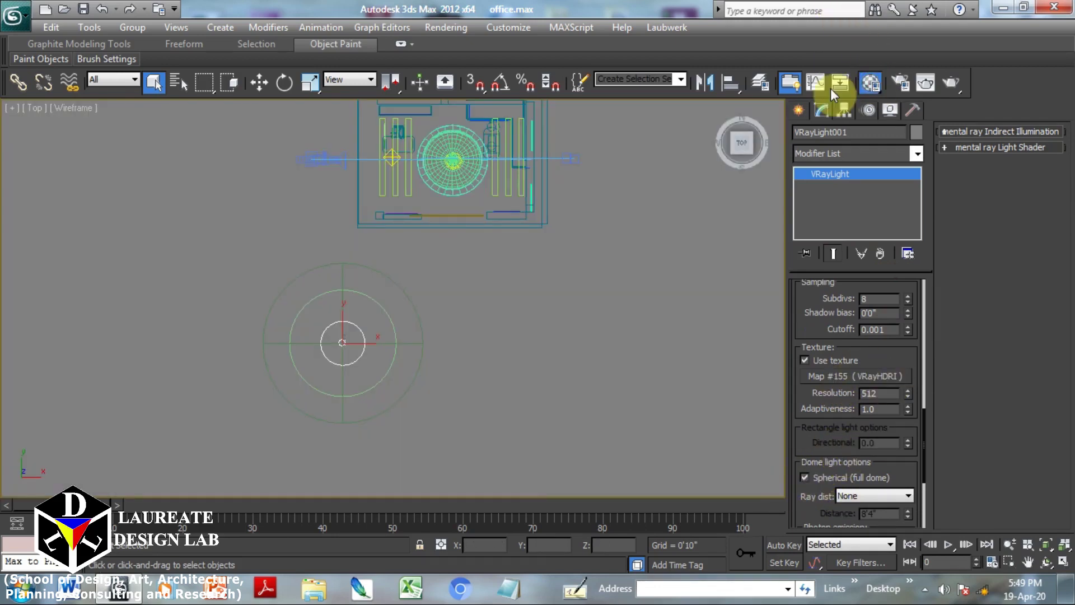
drag(426, 128, 627, 115)
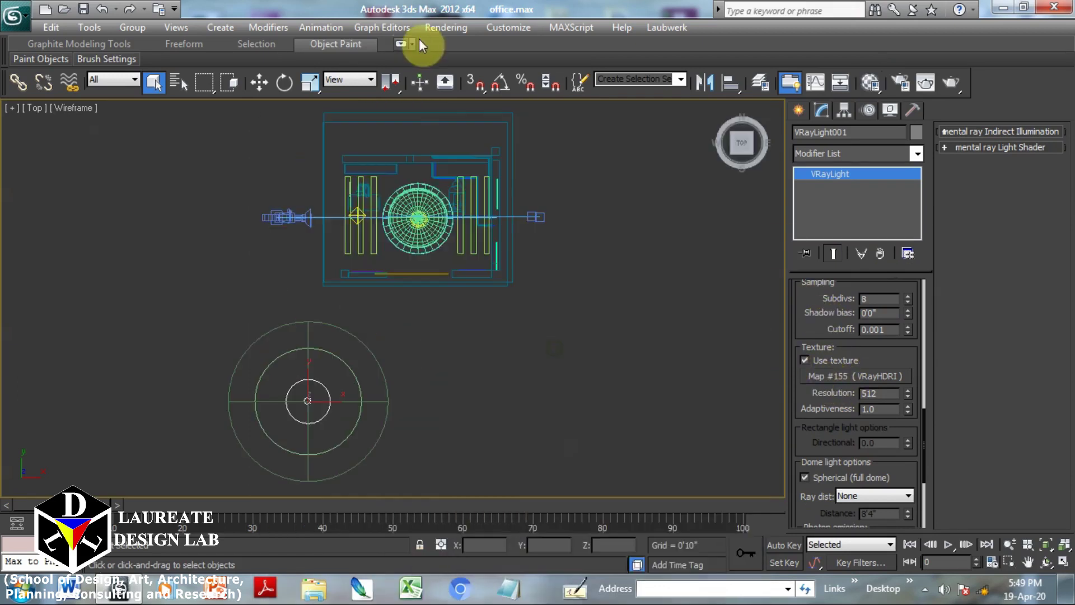
Turn on V-Ray indirect illumination in the render setup and set the secondary bounces GI engine to Light cache
click(443, 27)
click(475, 64)
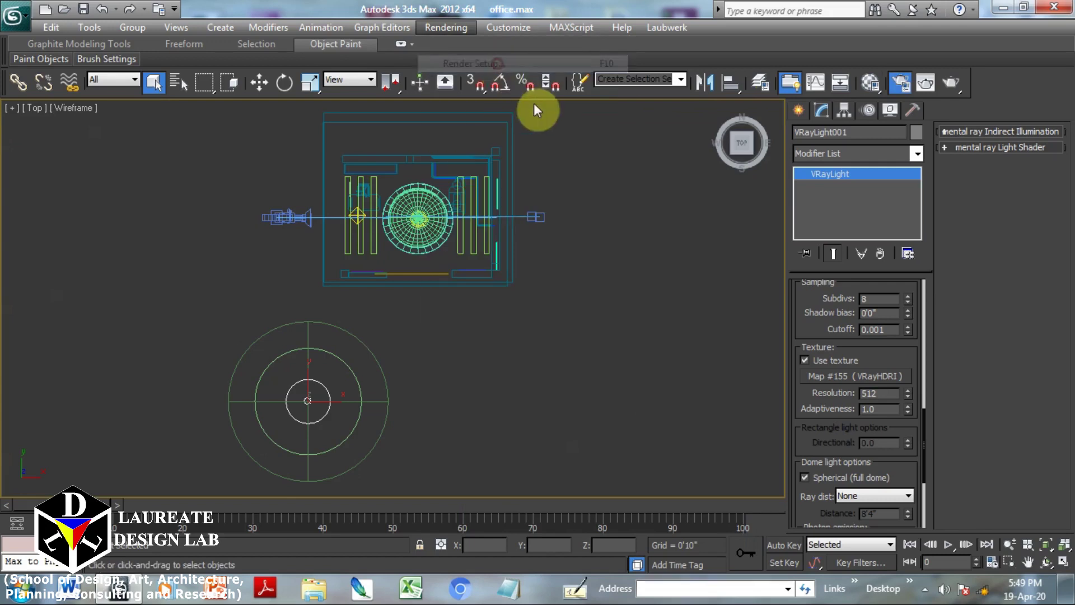
click(534, 143)
drag(551, 126, 707, 60)
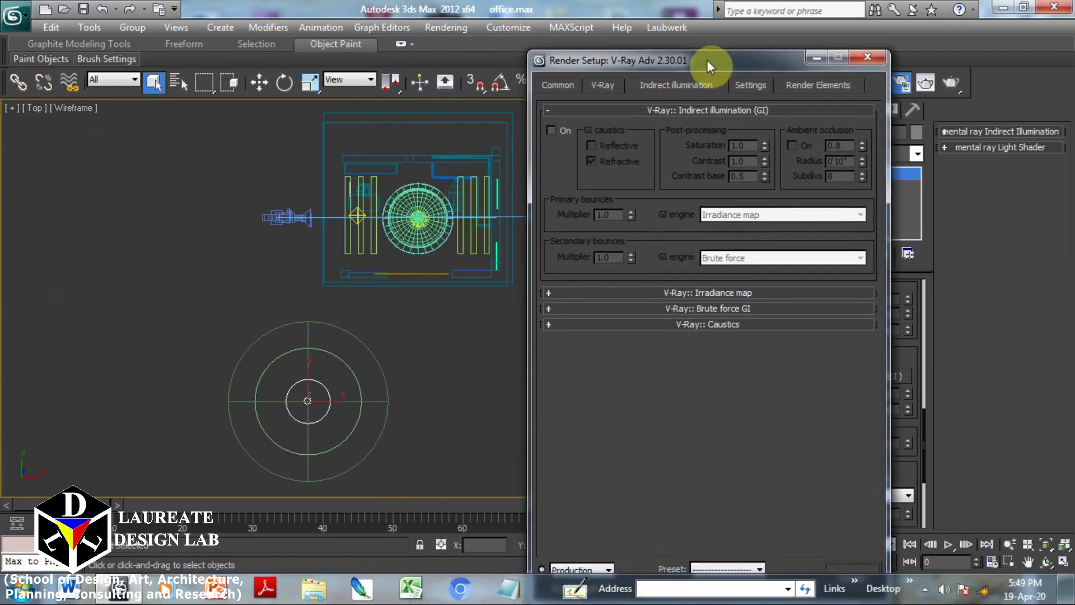
click(559, 134)
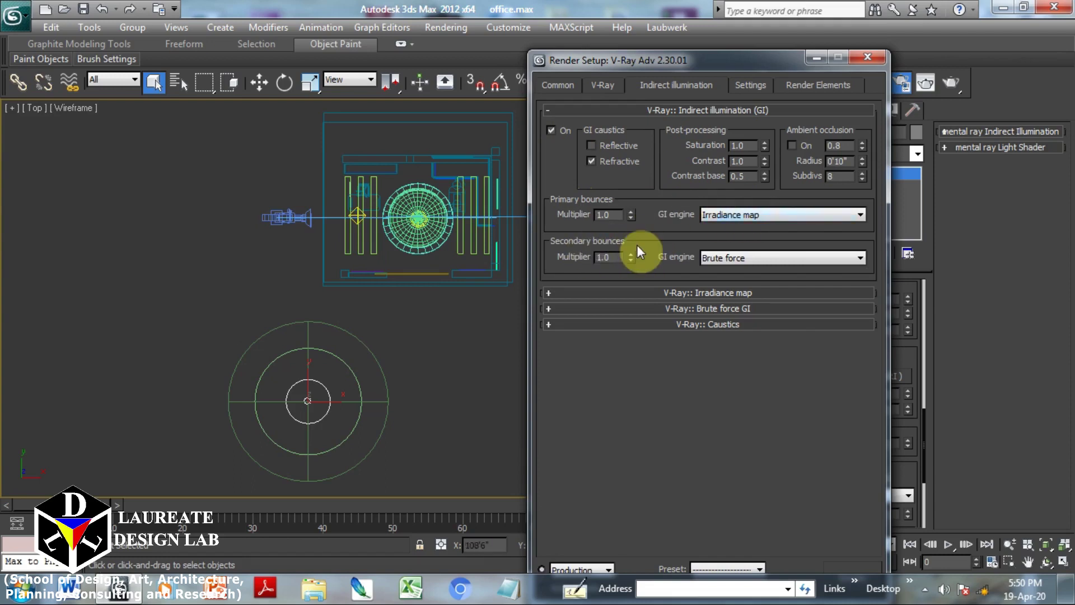
click(726, 257)
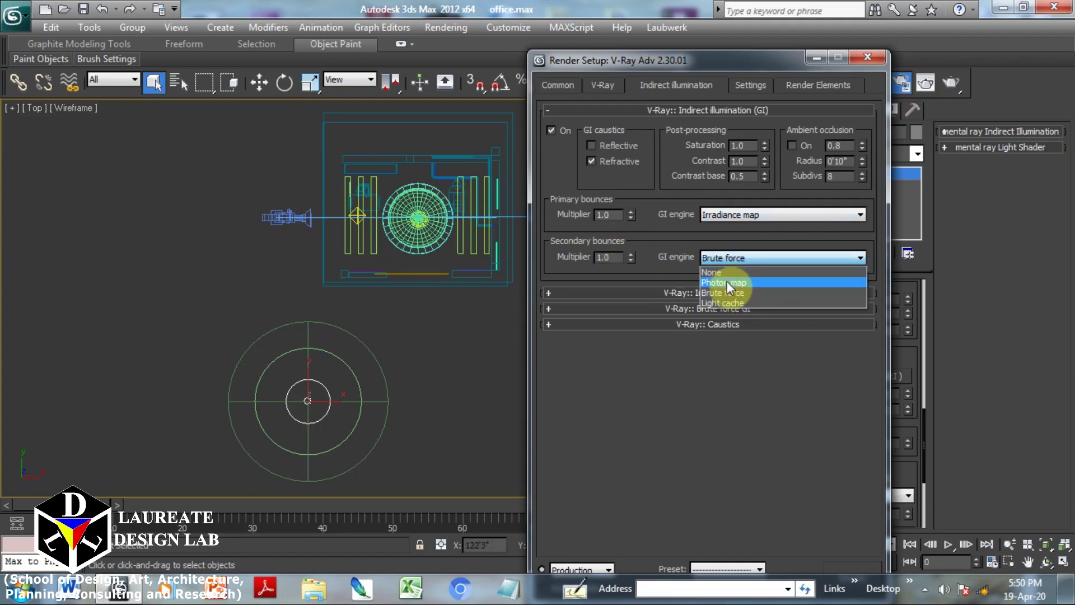
click(725, 302)
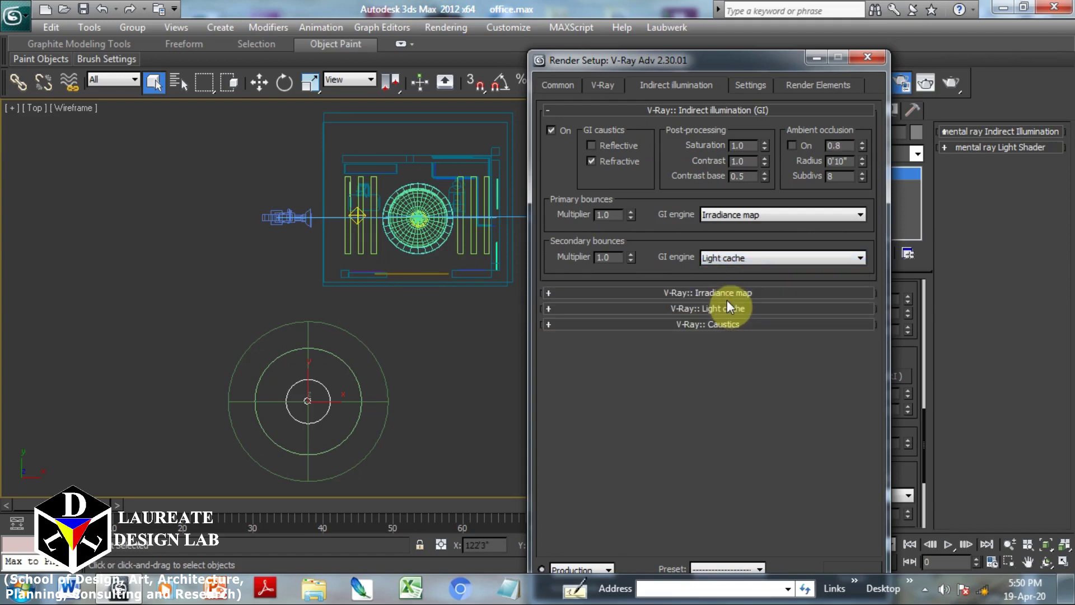
Set the V-Ray irradiance map to the Very low preset and enable its Show calc. phase option
click(601, 107)
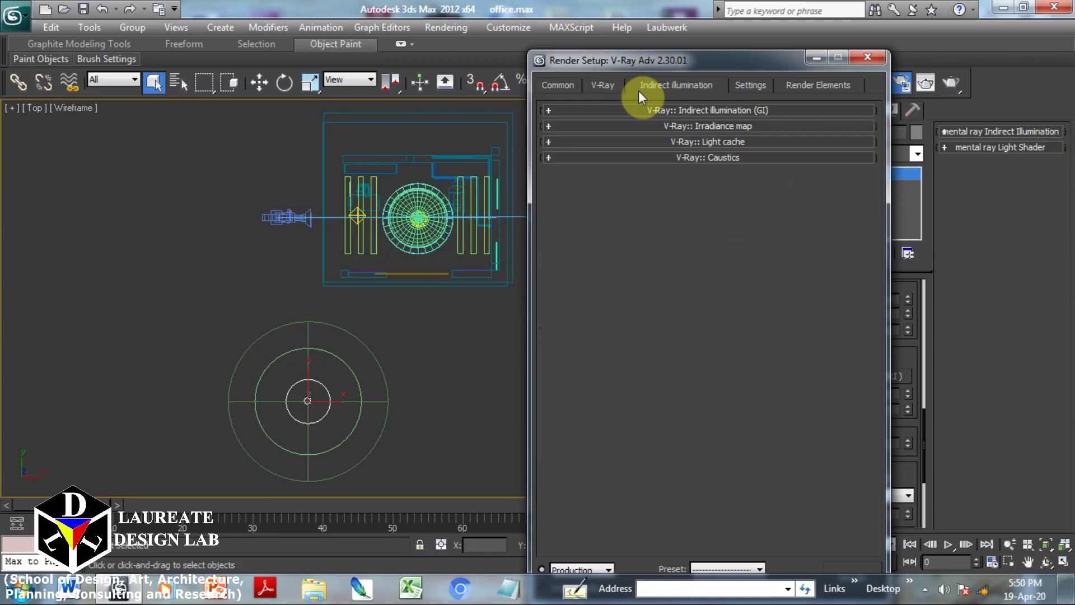
click(678, 129)
click(718, 156)
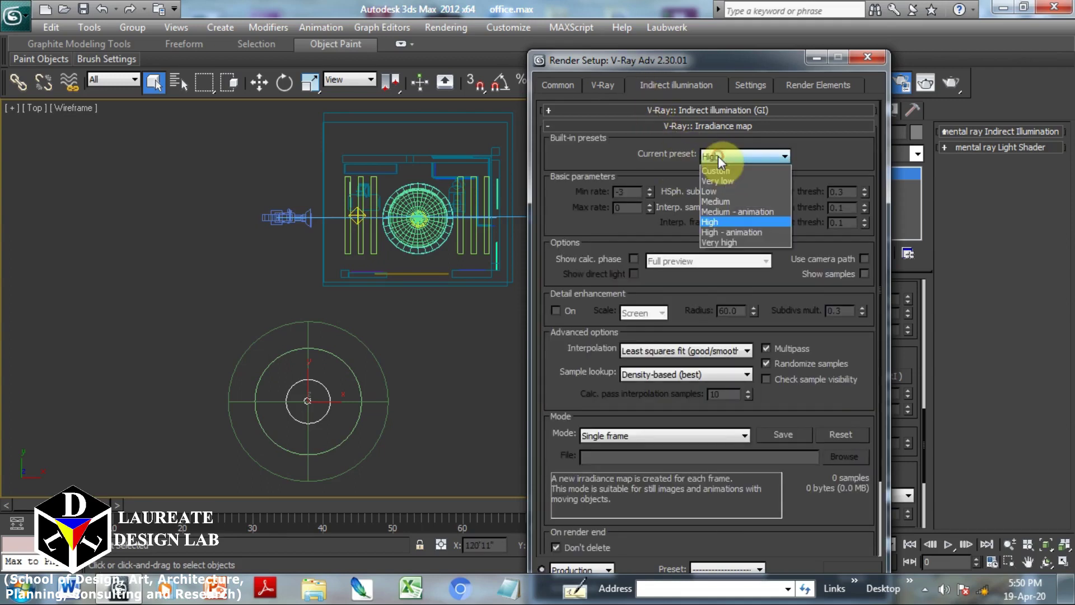
click(719, 181)
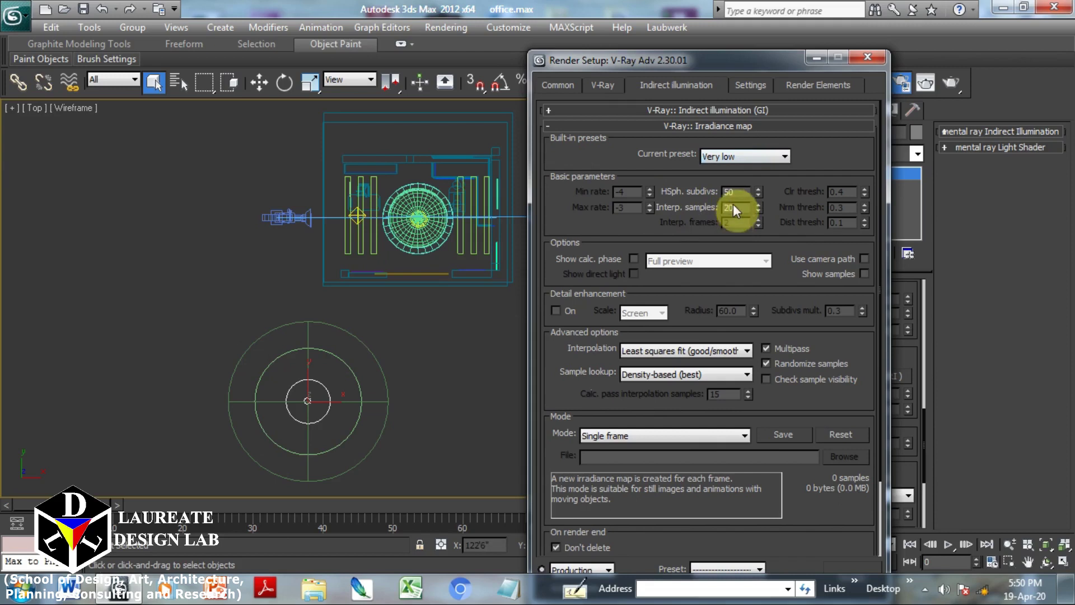
click(634, 258)
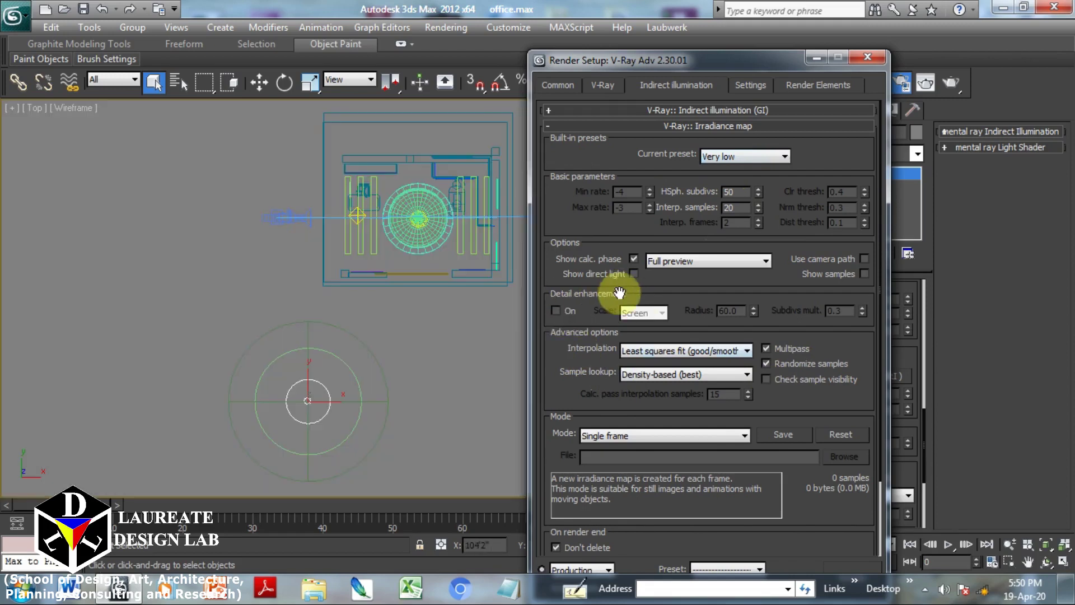
click(653, 126)
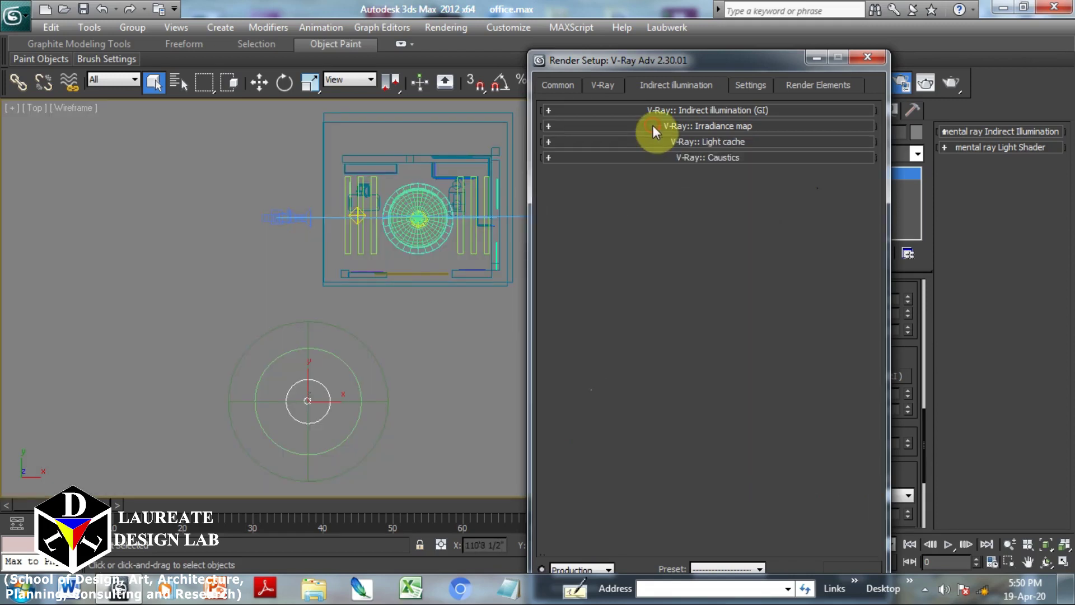
Set the light cache subdivisions to 700 in the indirect illumination settings
click(657, 139)
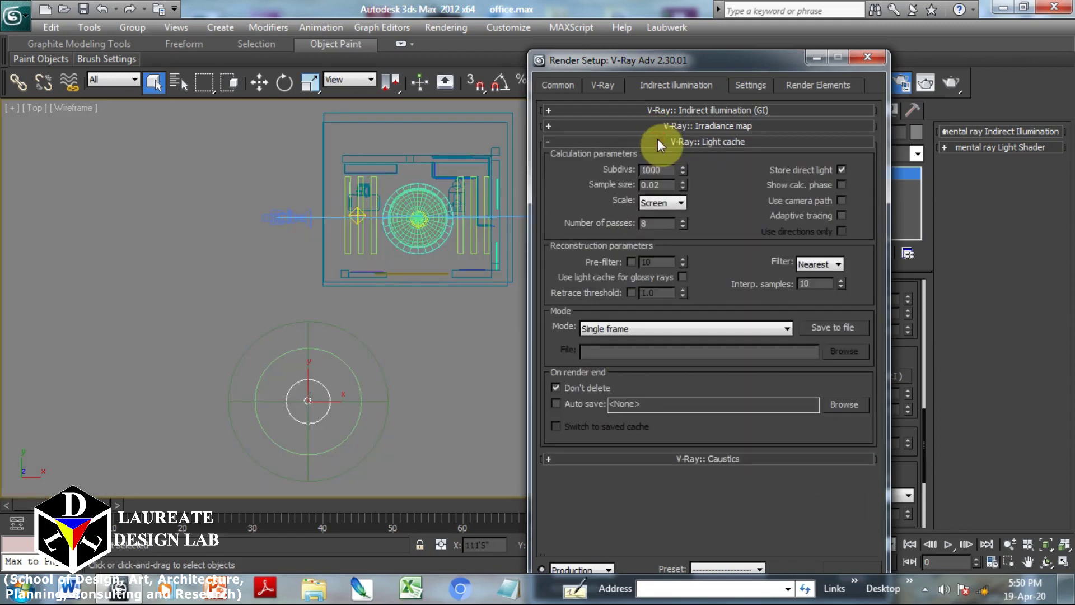
double_click(661, 169)
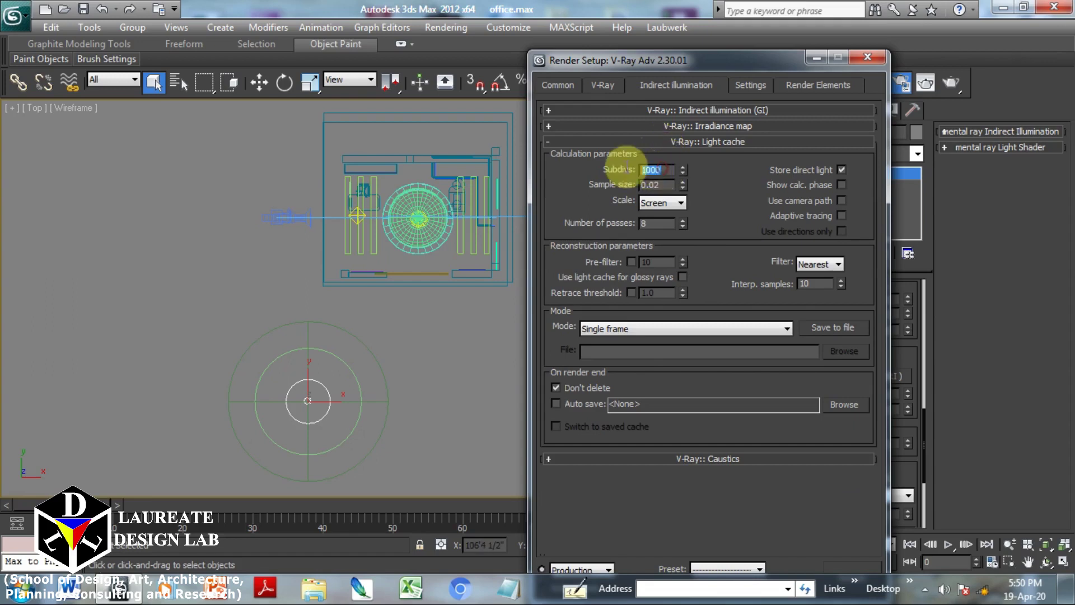
text(700)
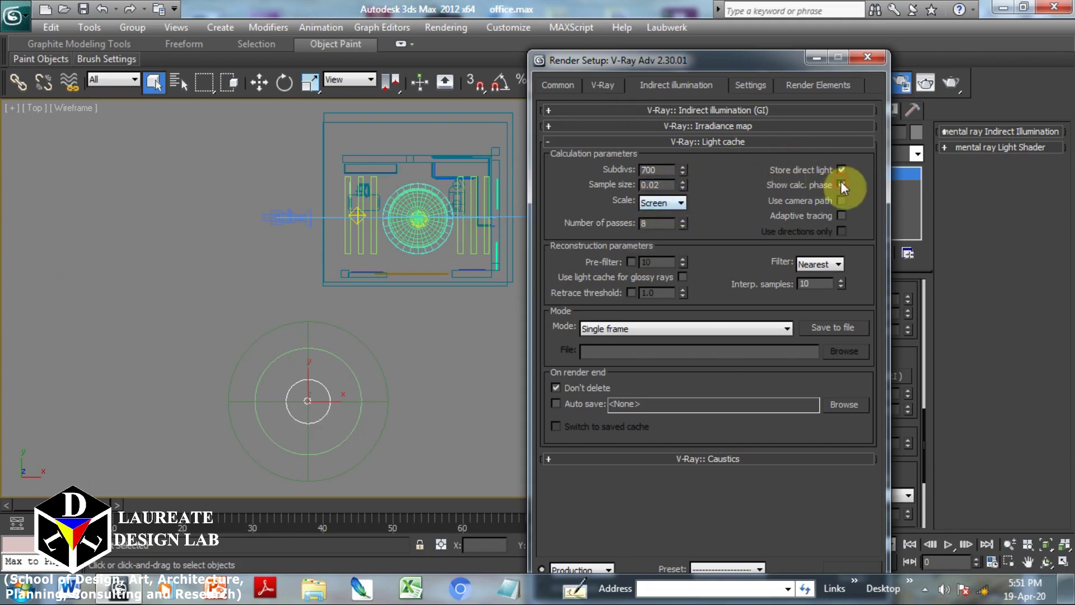
click(728, 142)
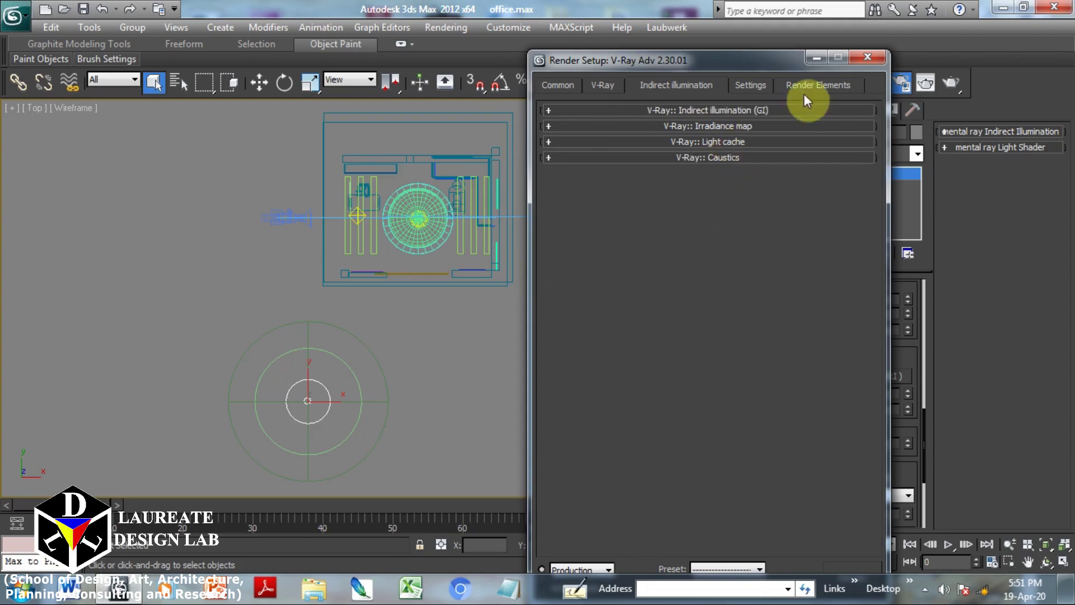
Close the render setup, render the shaded Camera001 view and start saving the image from the V-Ray frame buffer
click(869, 58)
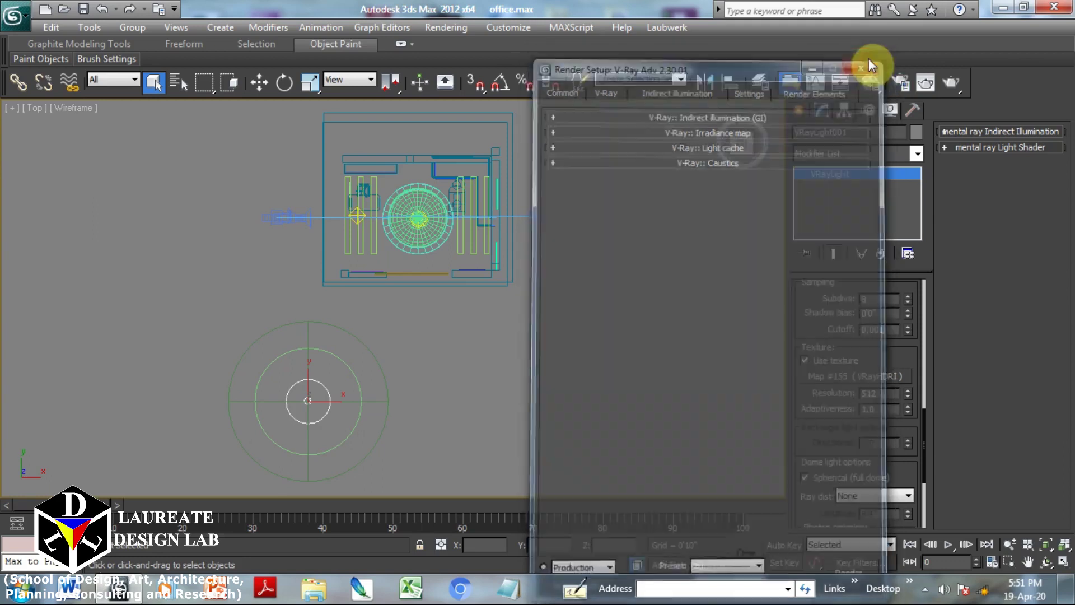
key(c)
double_click(526, 180)
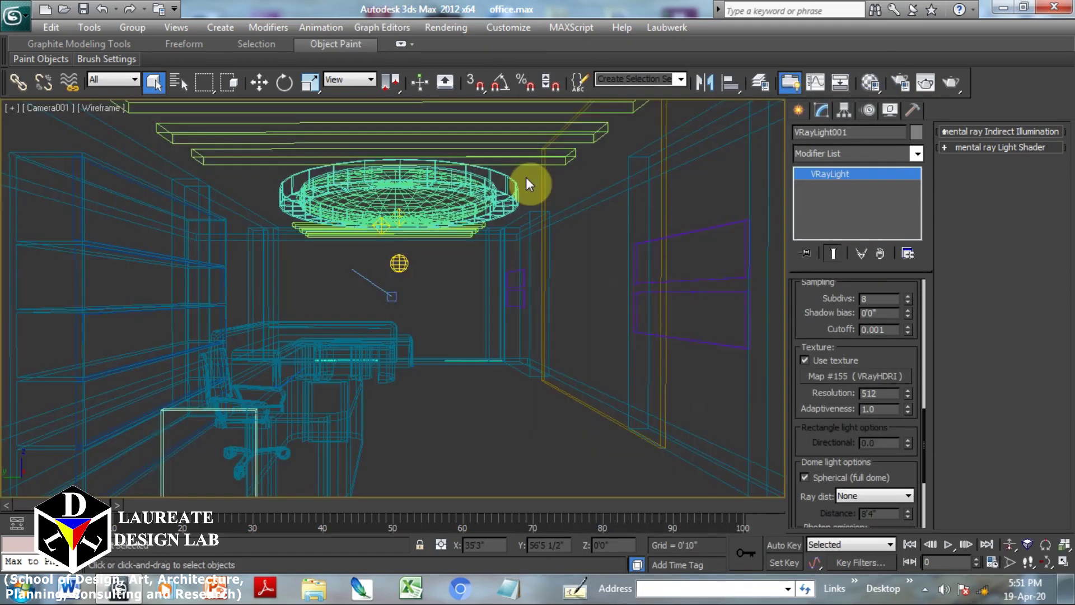
key(F3)
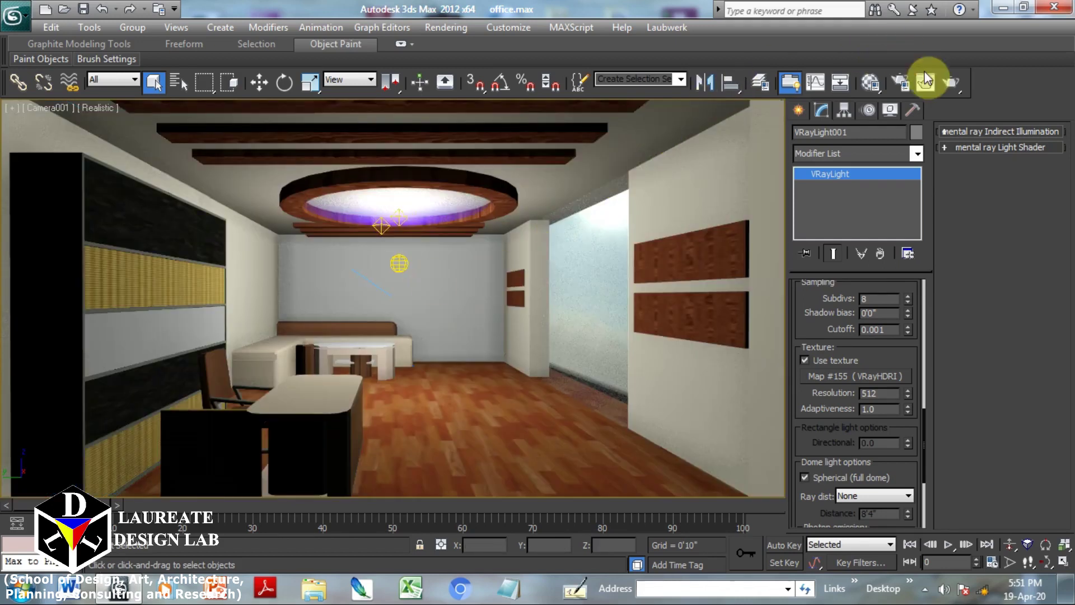
click(955, 84)
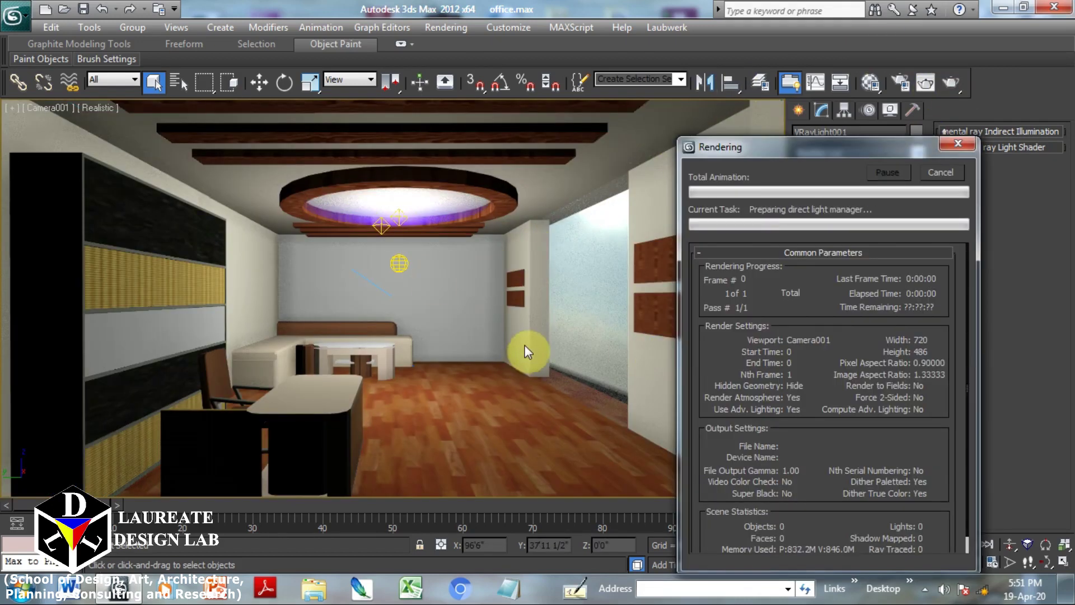
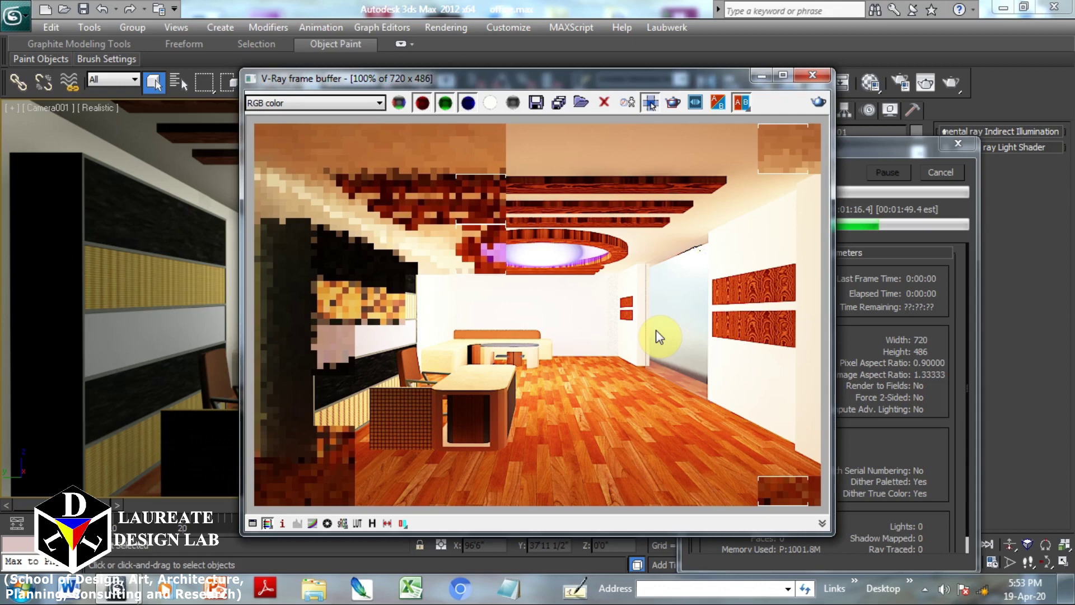
click(537, 104)
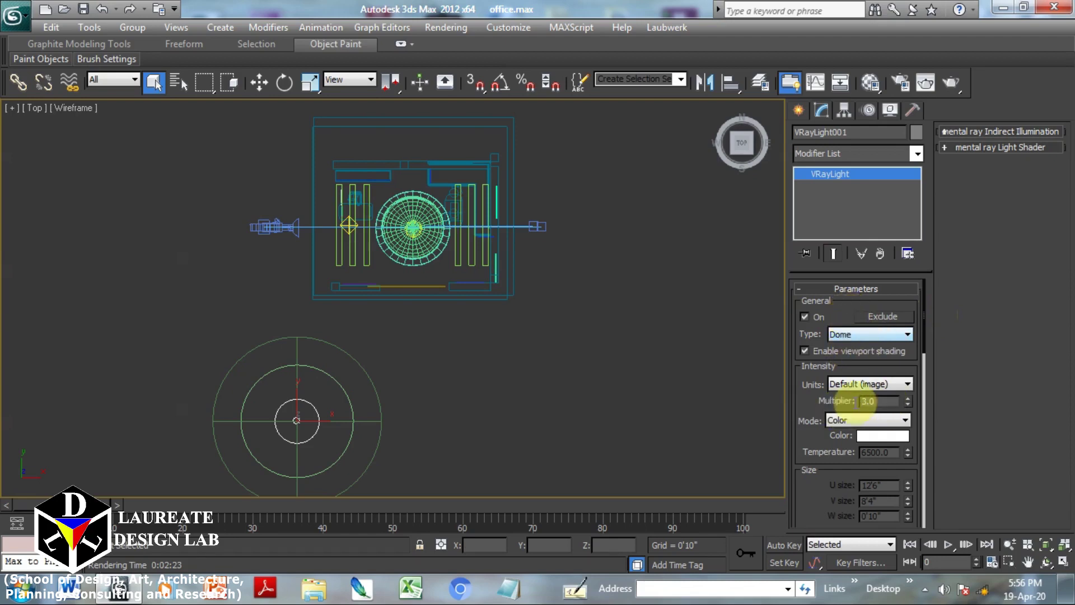
Review the dome light's parameters and texture settings, and its VRayHDRI map in the Material Editor
drag(821, 403, 845, 171)
scroll(857, 276, down, 5)
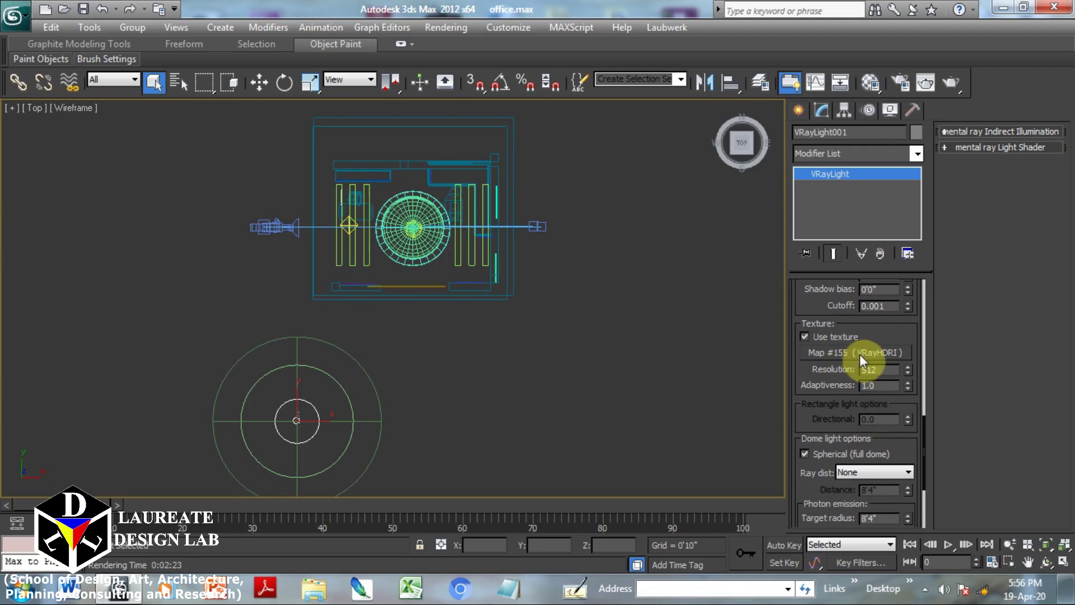
click(872, 84)
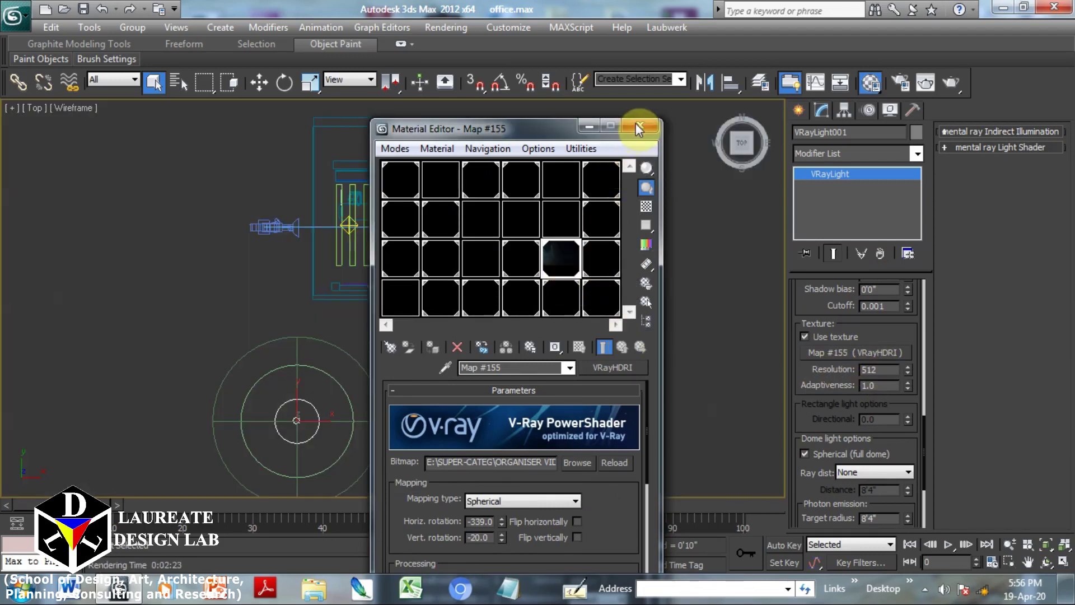
click(639, 127)
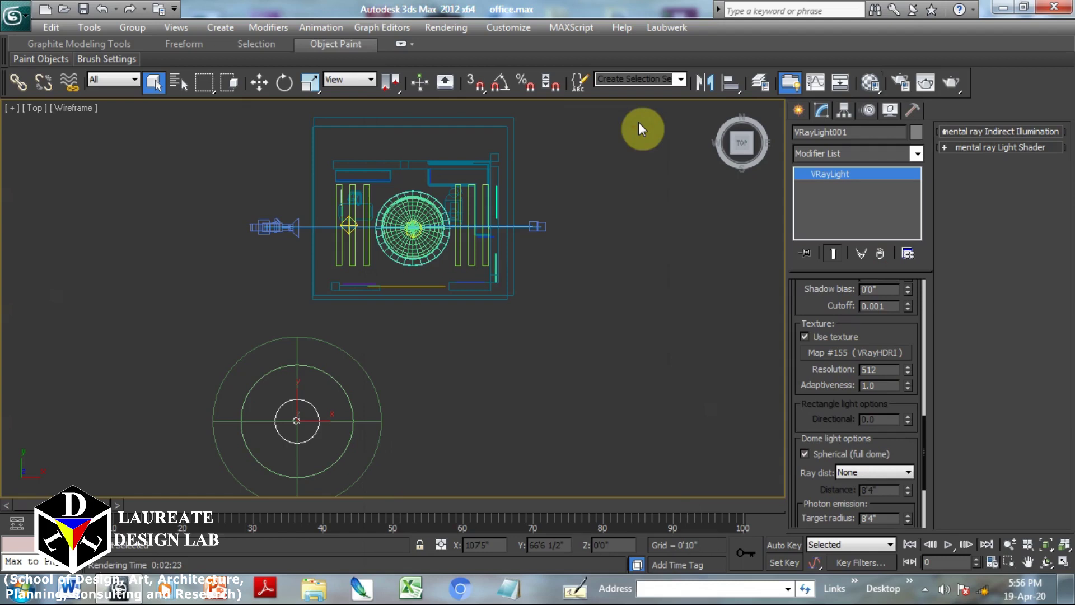
Turn off V-Ray indirect illumination in the render setup
click(447, 26)
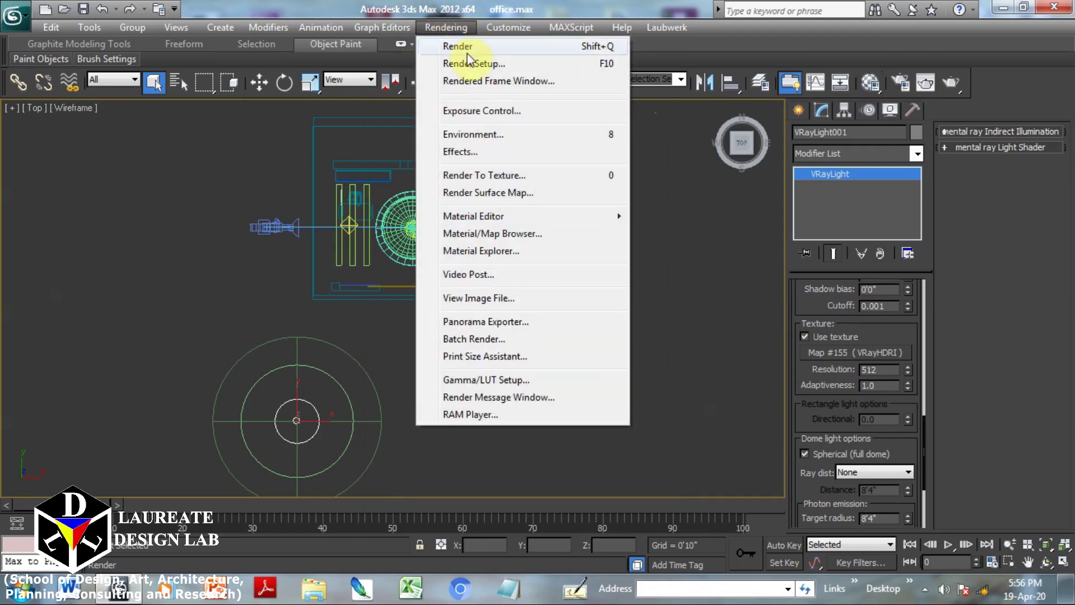
click(489, 65)
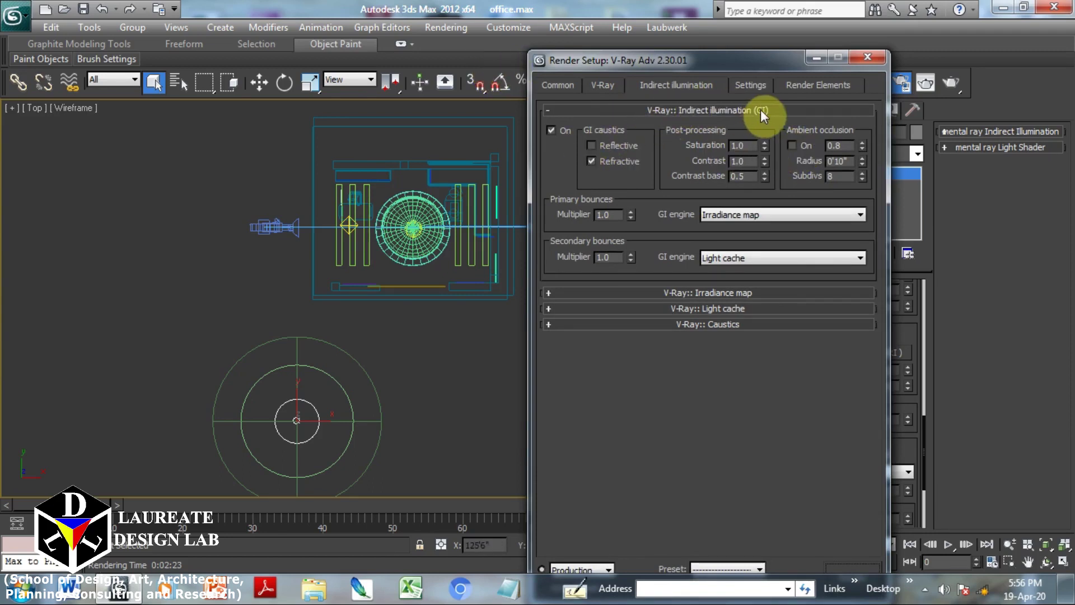
click(554, 130)
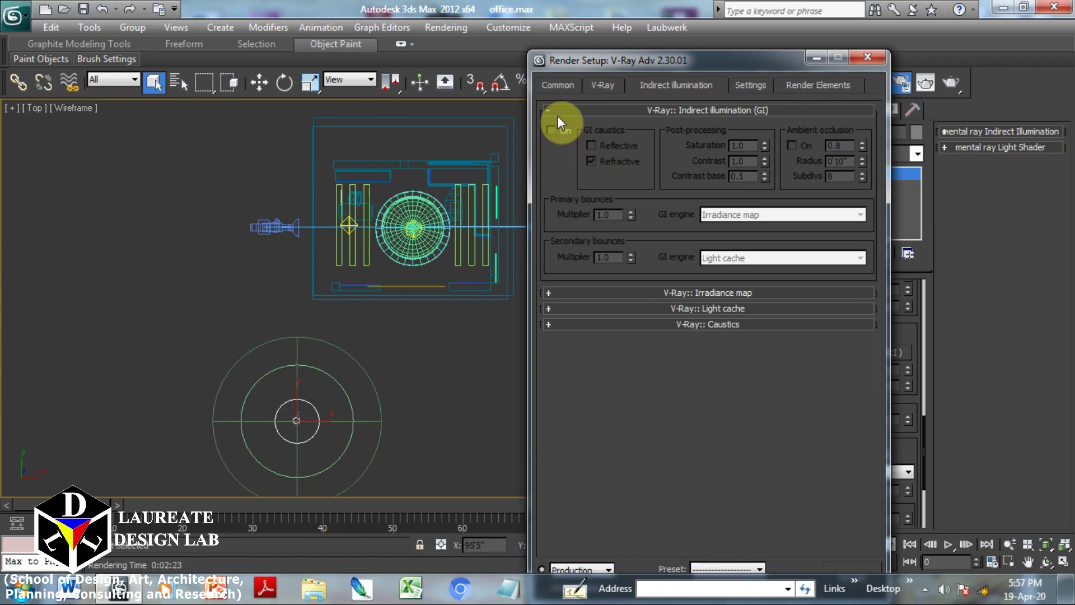
click(559, 112)
Check the V-Ray frame buffer, global switches and image sampler settings in the render setup
click(603, 84)
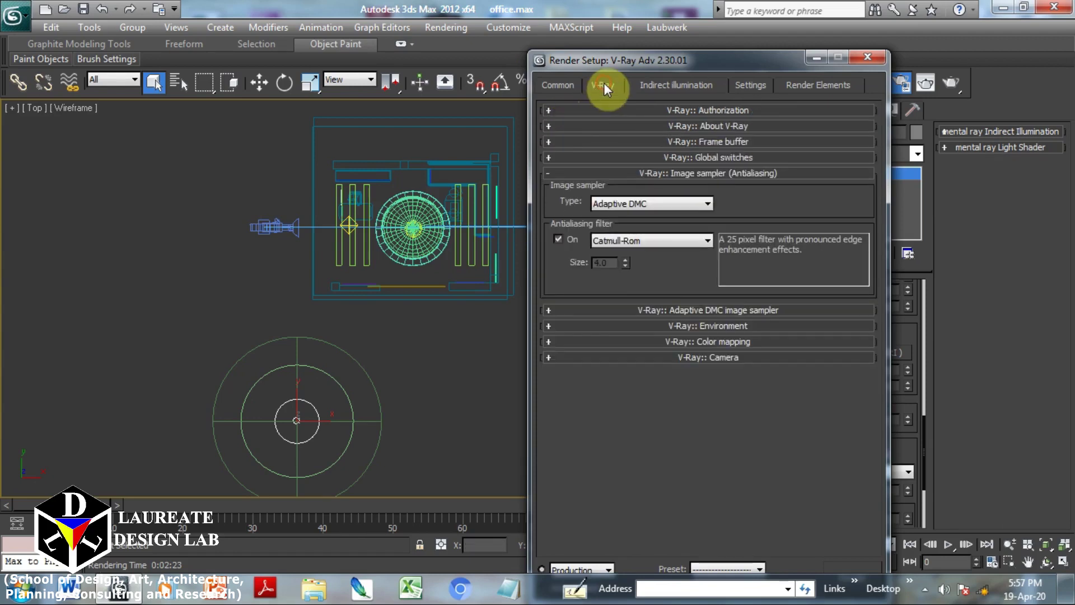
click(679, 142)
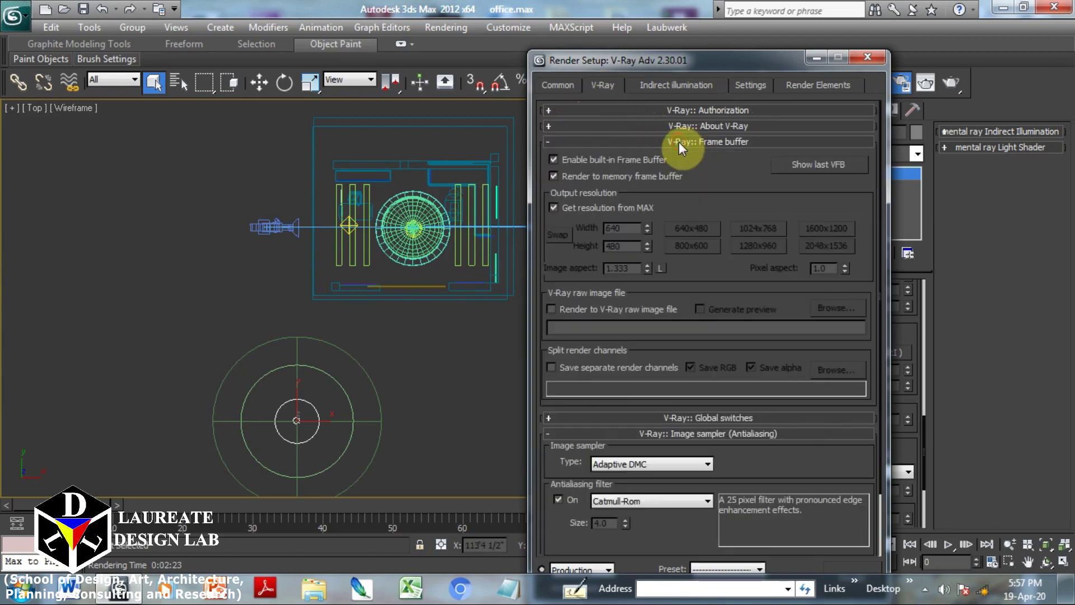
click(650, 142)
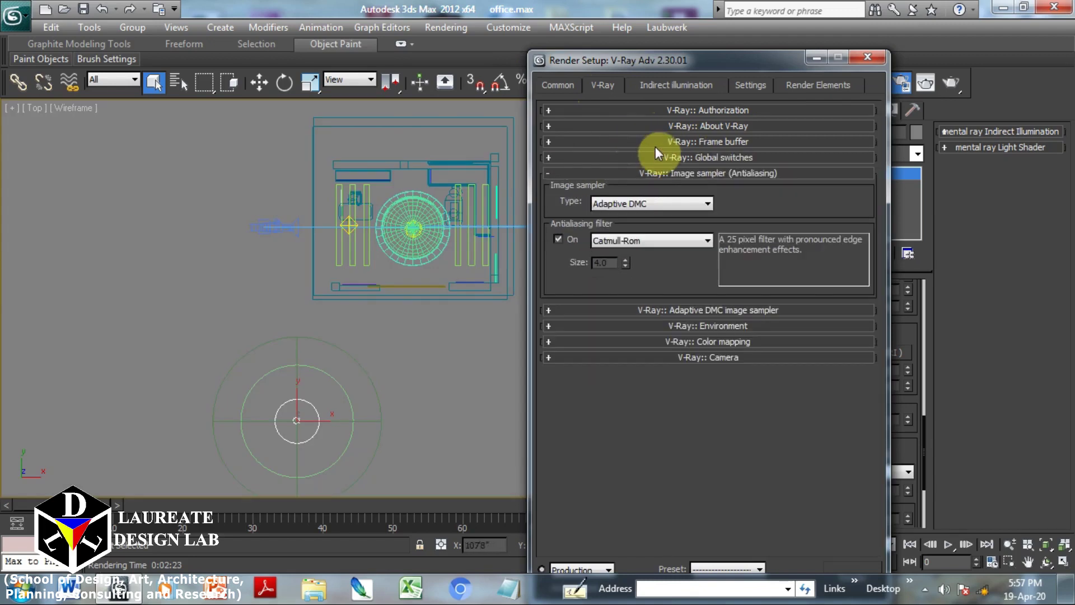
click(657, 156)
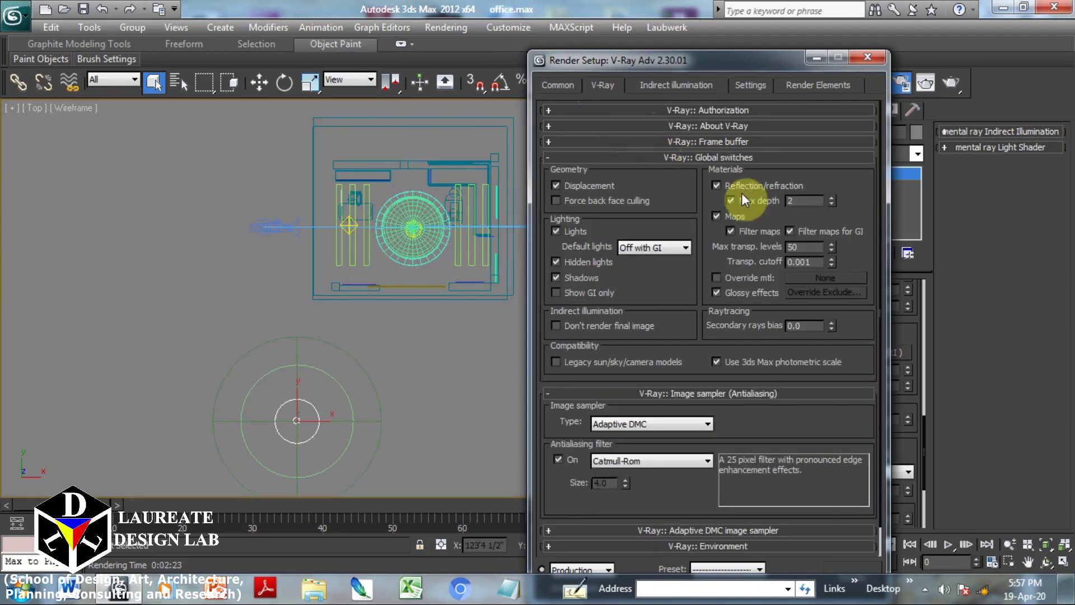
click(704, 159)
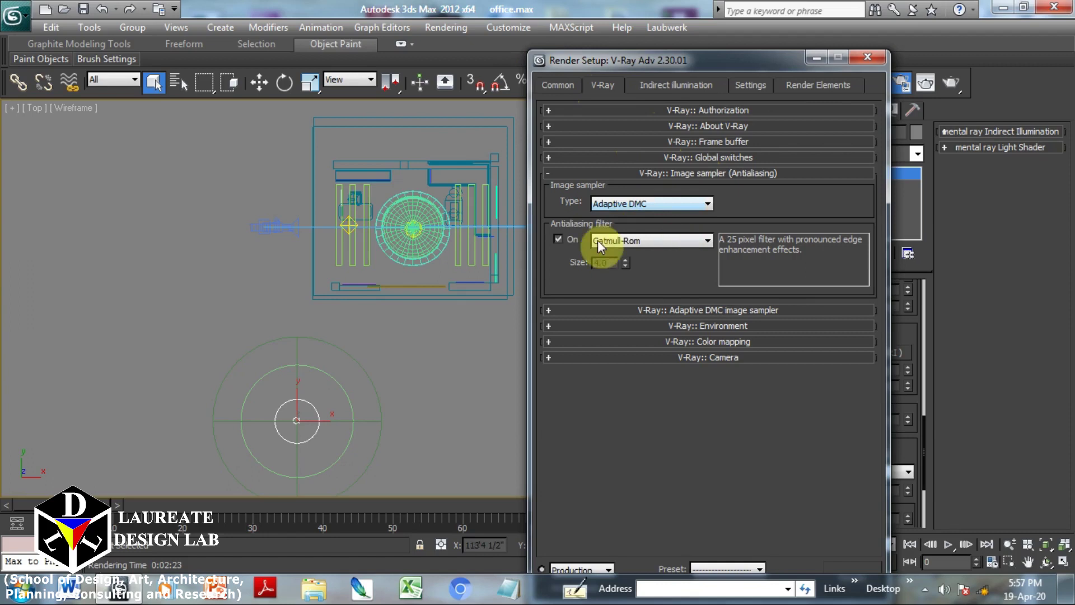
click(636, 175)
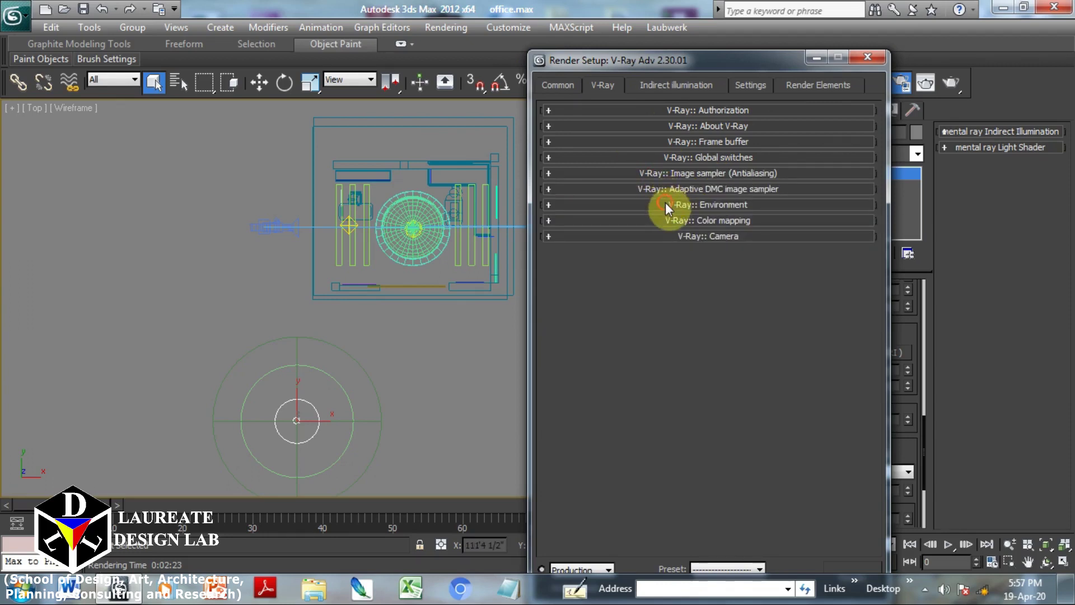
Switch off the GI environment (skylight) override and check the color mapping, DMC sampler and system settings
click(666, 205)
click(560, 234)
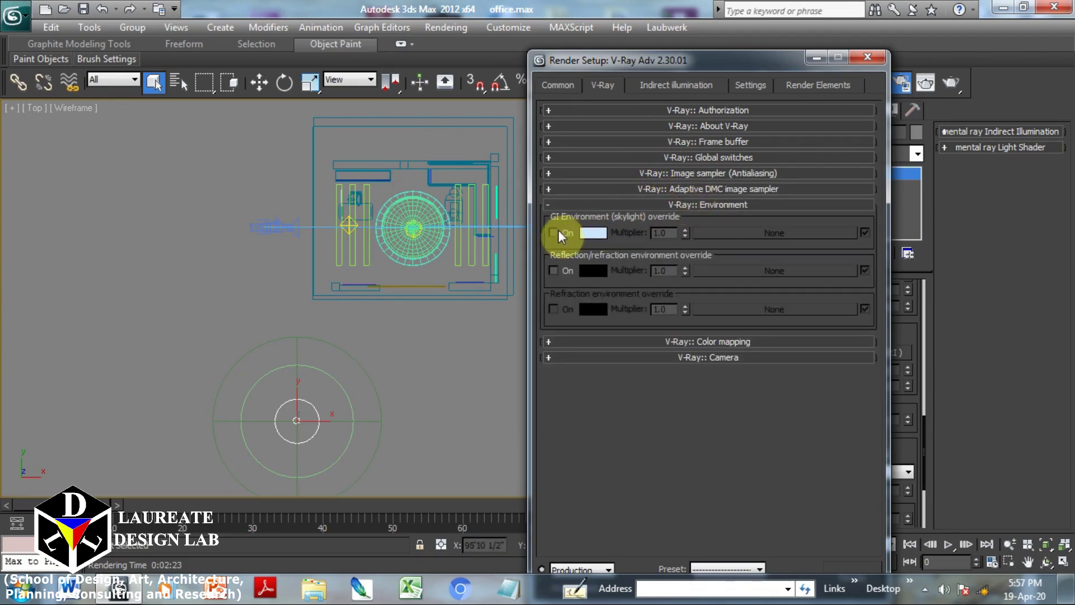
click(669, 203)
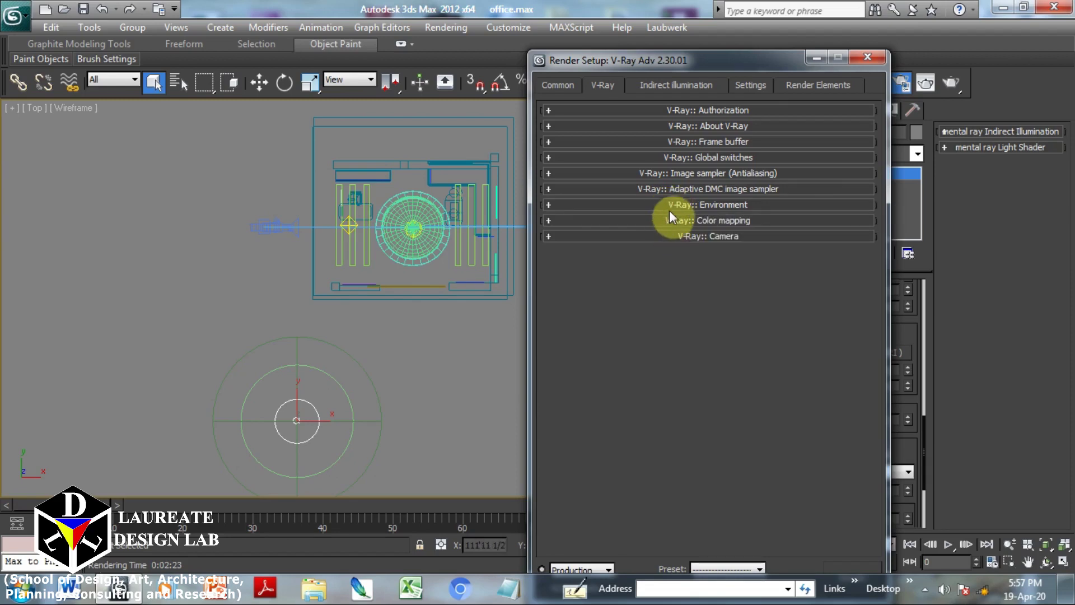
click(668, 218)
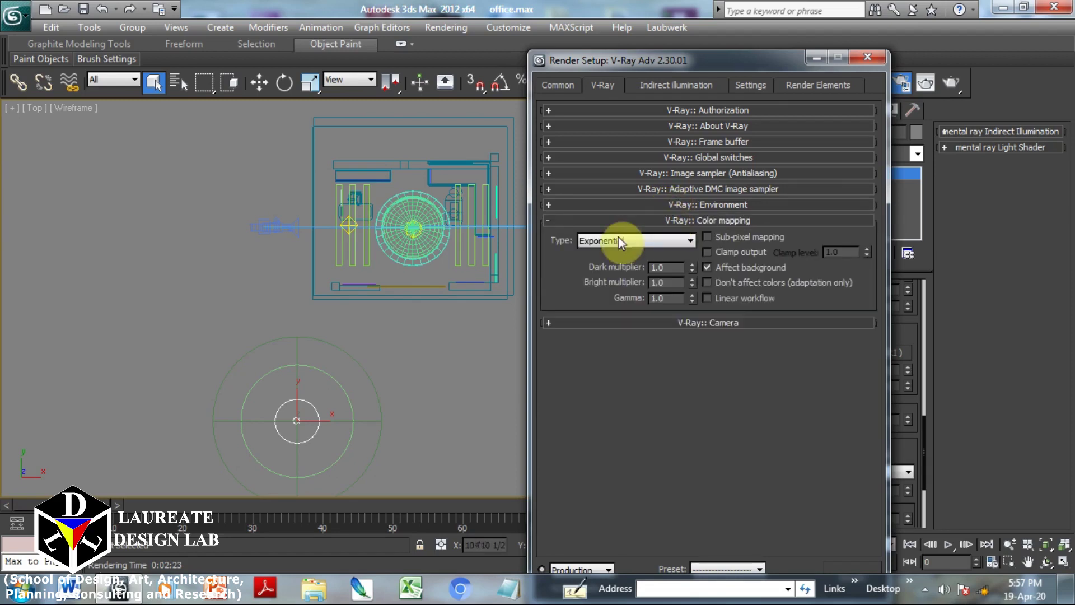
click(670, 218)
click(751, 85)
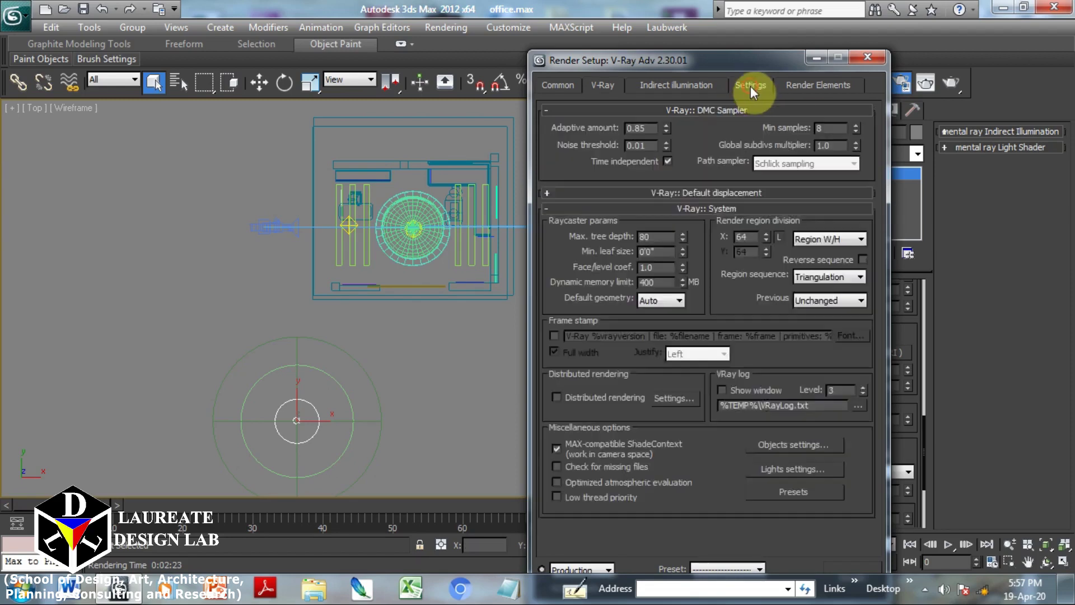
click(869, 57)
Select the camera in the Top view, show the Camera001 view shaded and render it without indirect illumination
scroll(297, 224, up, 8)
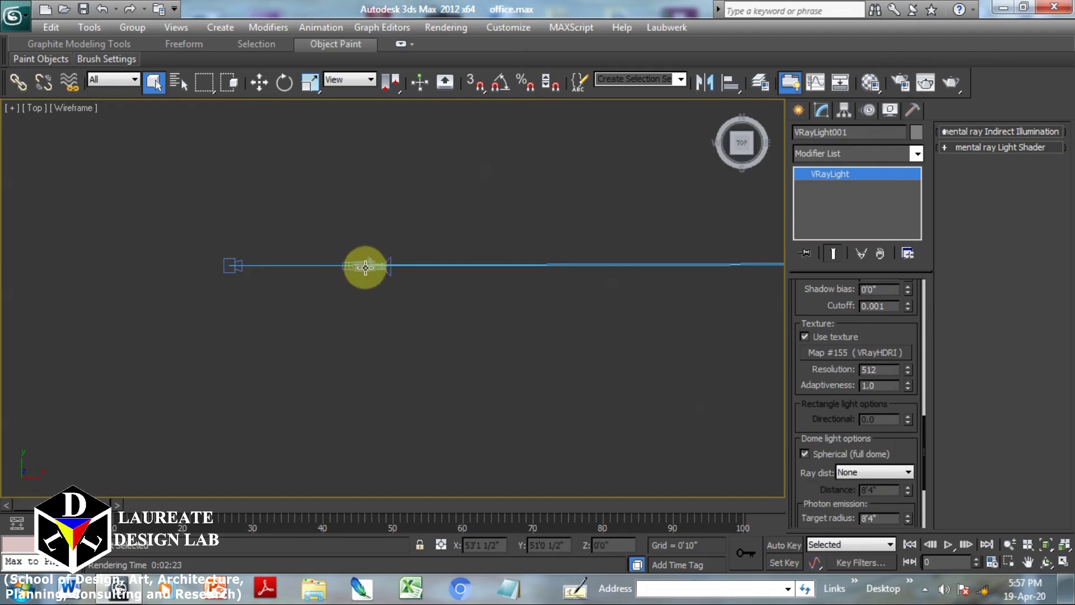
click(367, 265)
key(c)
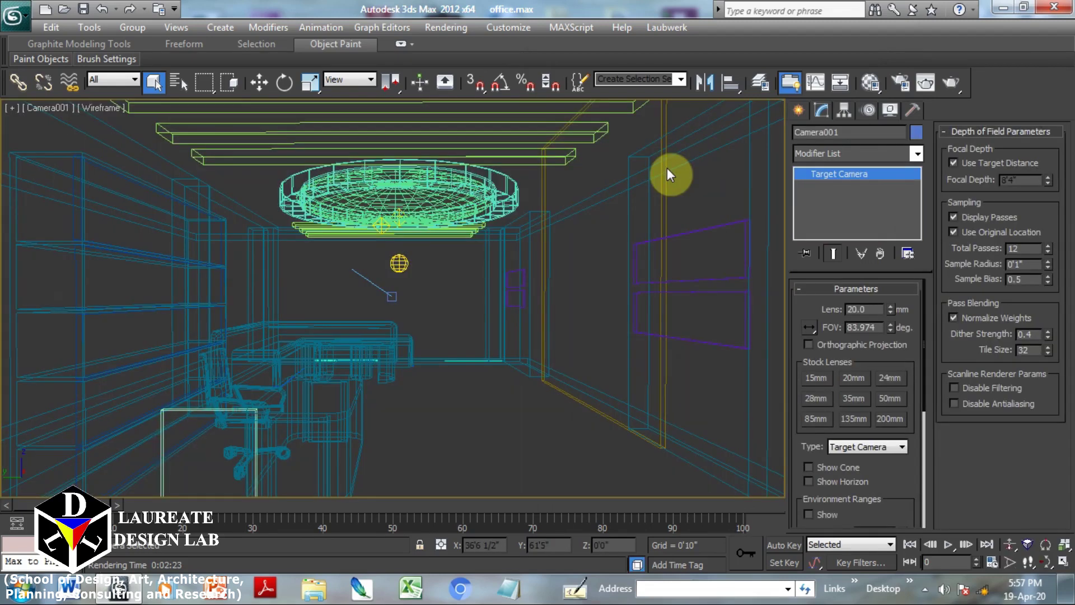
key(F3)
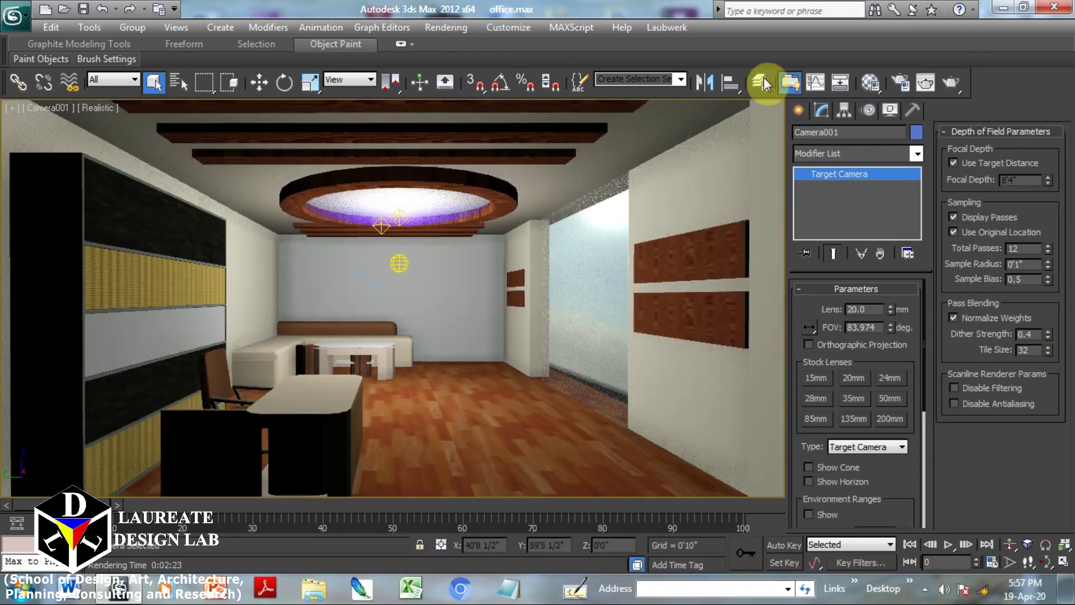
click(953, 84)
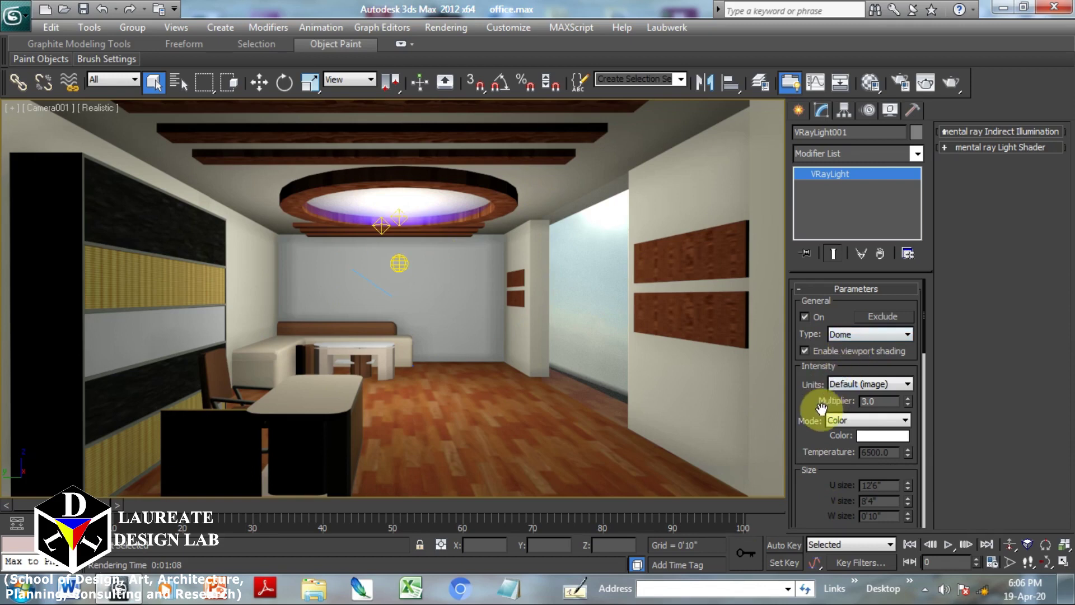
Review the V-Ray dome light's intensity, shadow options, sampling, HDRI texture and dome settings
drag(805, 404, 860, 188)
drag(888, 354, 911, 52)
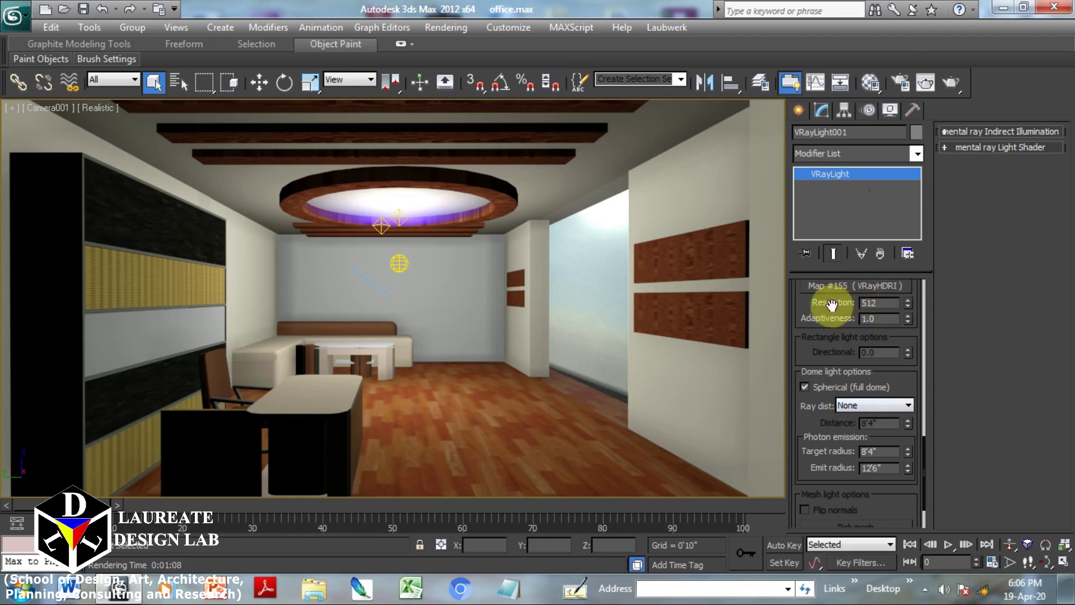
drag(832, 305, 837, 358)
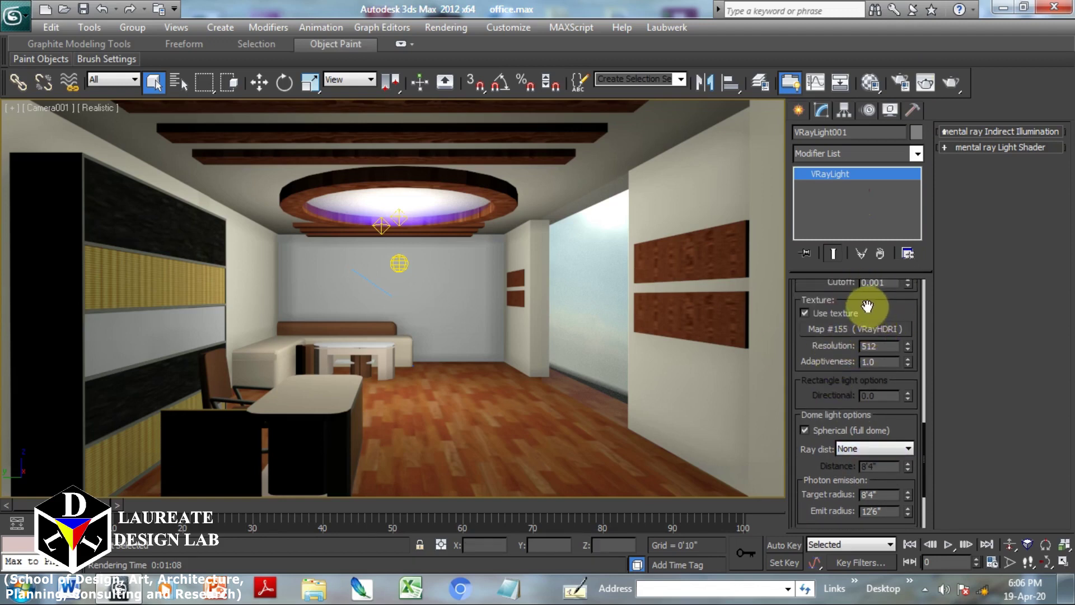
drag(867, 306, 876, 525)
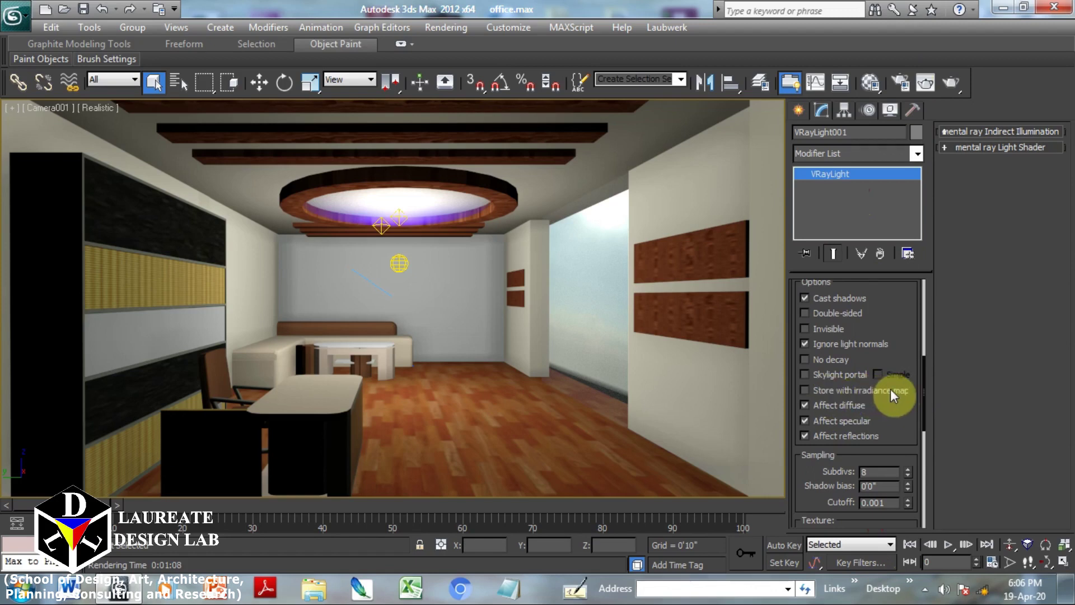
Turn V-Ray indirect illumination (GI) back on in the render setup
click(453, 30)
click(485, 64)
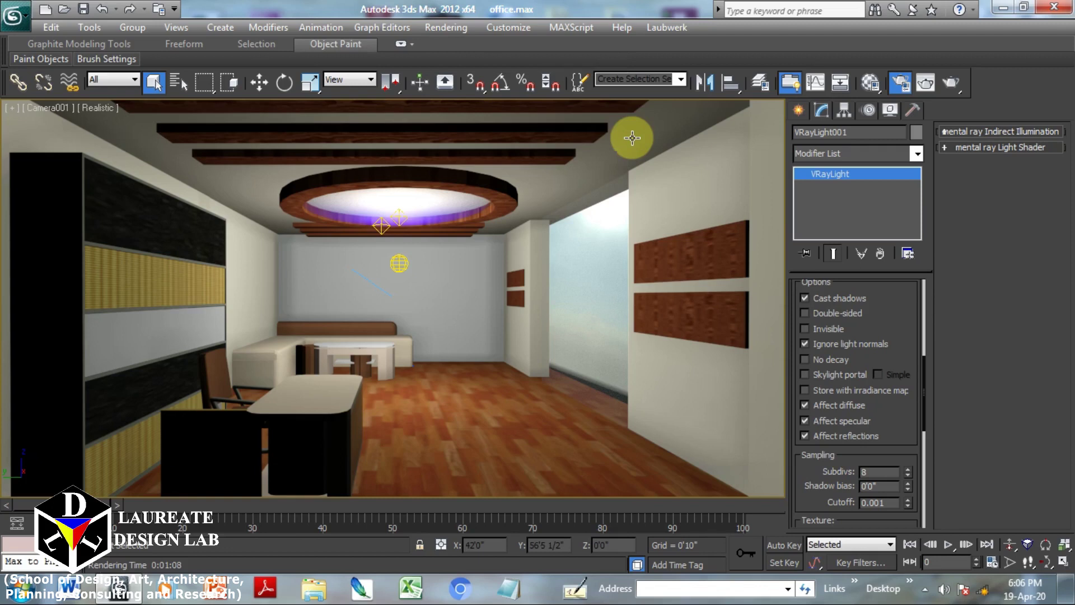
drag(660, 65, 443, 54)
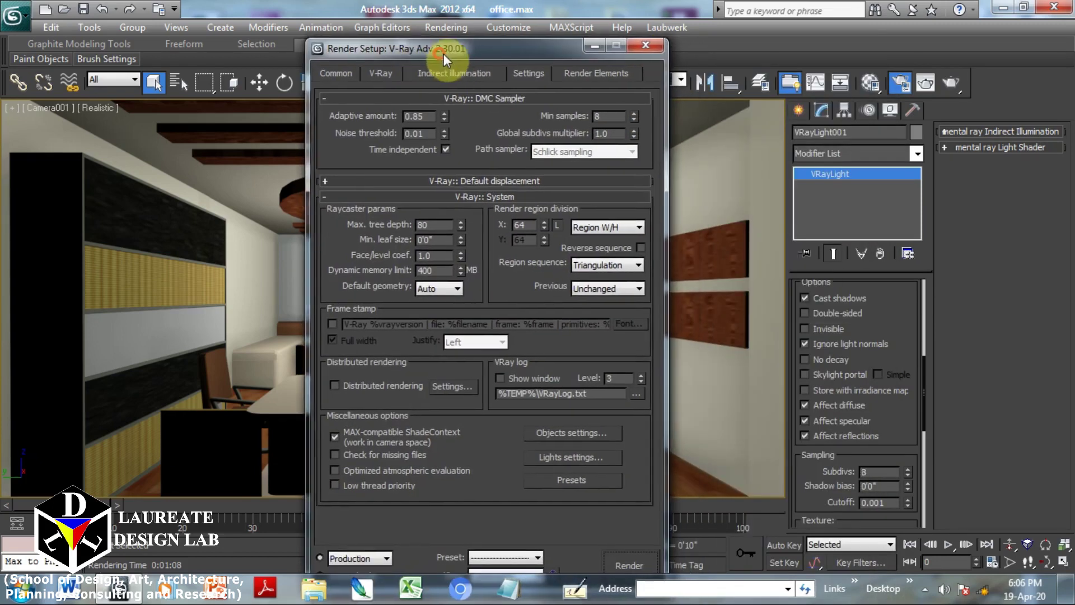
click(466, 74)
click(330, 118)
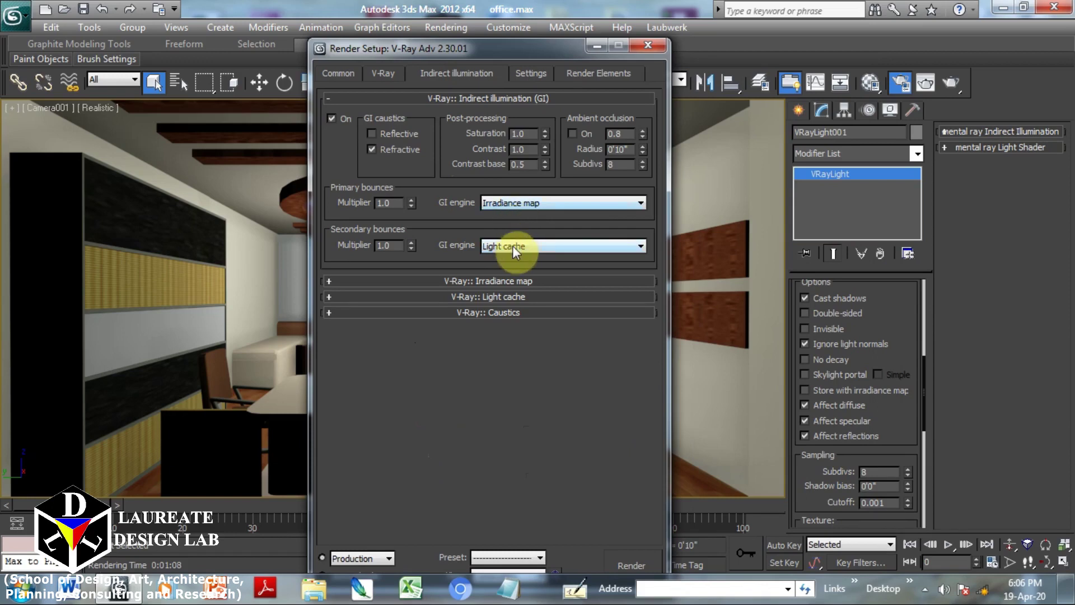
Check the irradiance map and light cache settings and render the camera view with indirect illumination
click(505, 280)
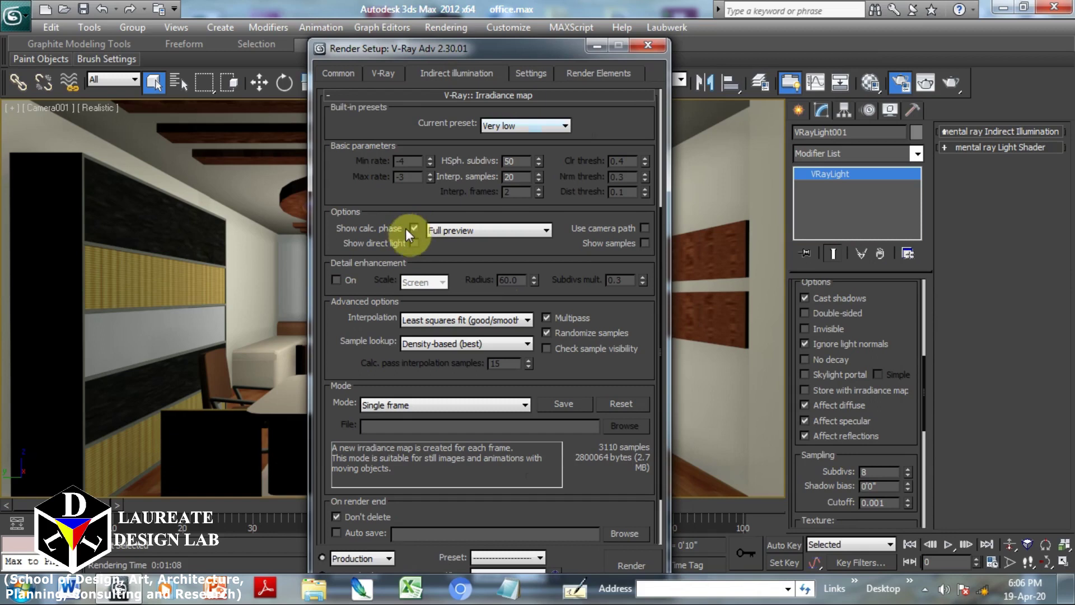
click(466, 97)
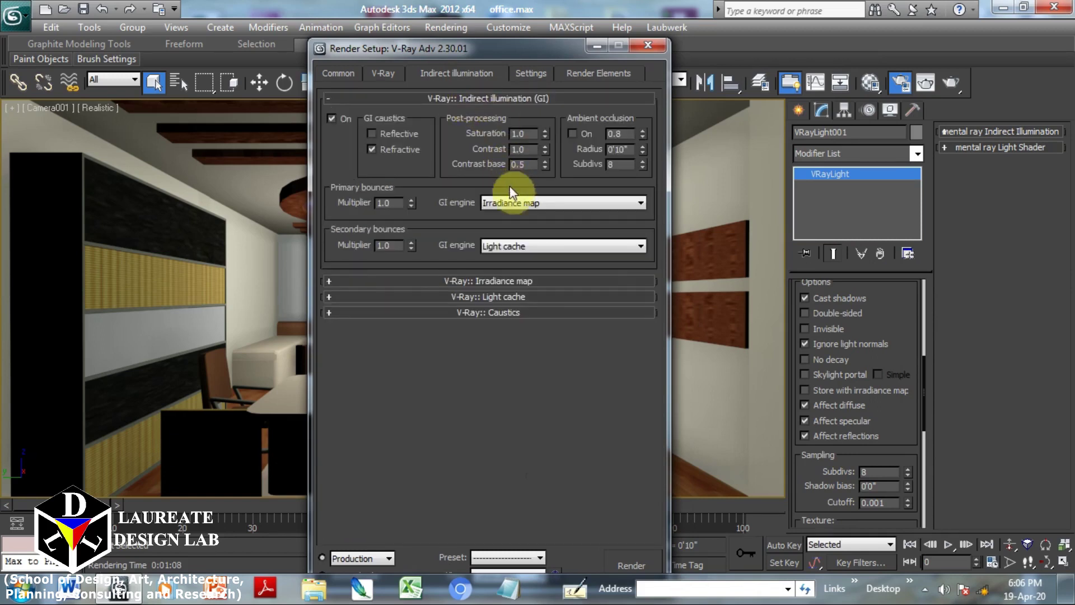
click(507, 296)
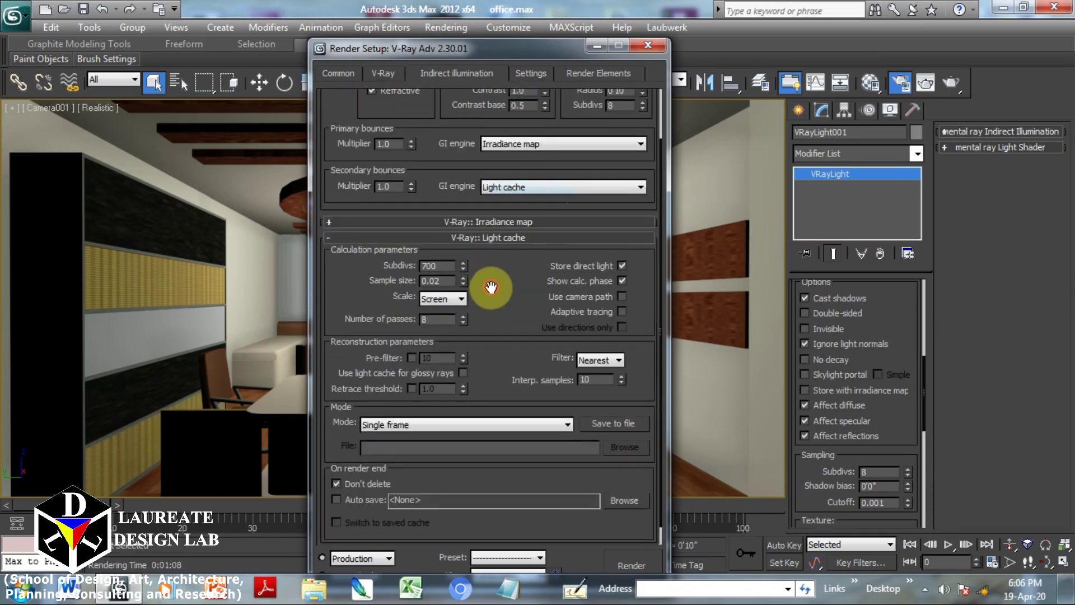
scroll(492, 288, down, 1)
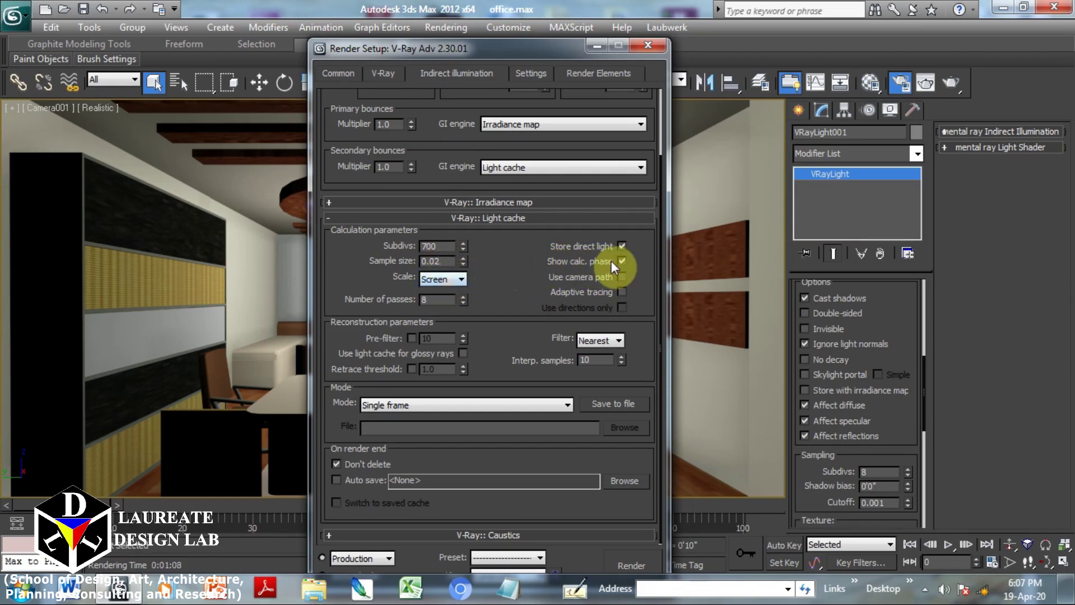
key(shift+q)
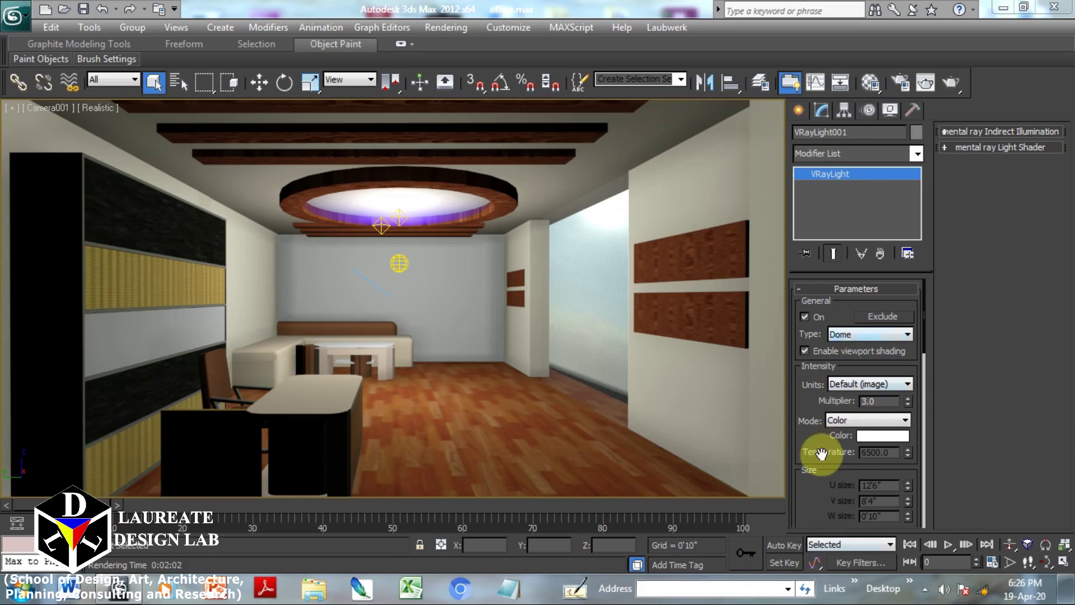
Turn off Store with irradiance map in the V-Ray dome light's options
drag(824, 456, 819, 253)
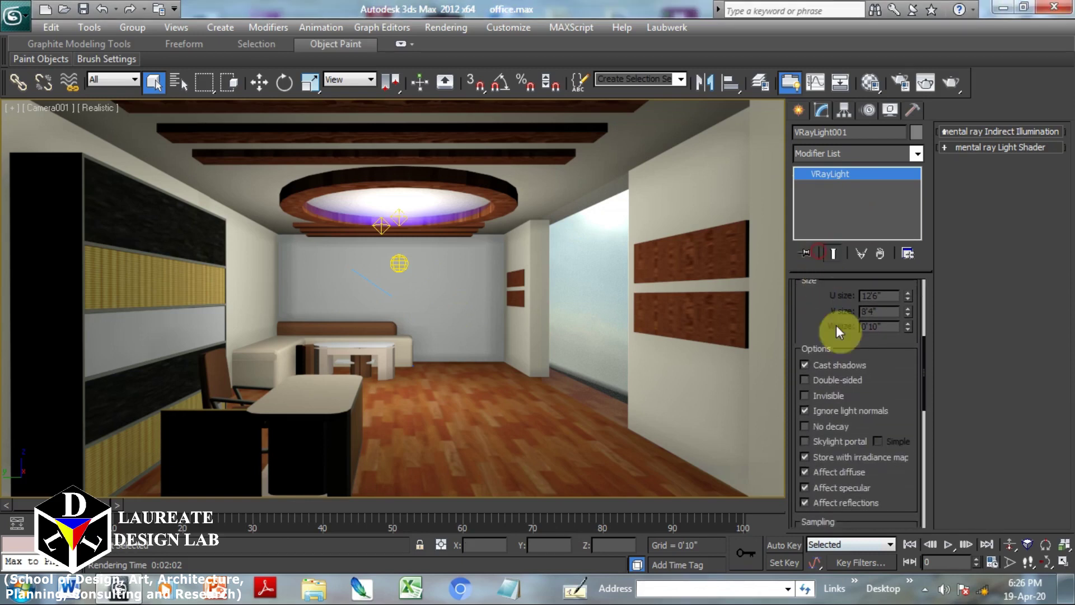
drag(872, 420, 874, 172)
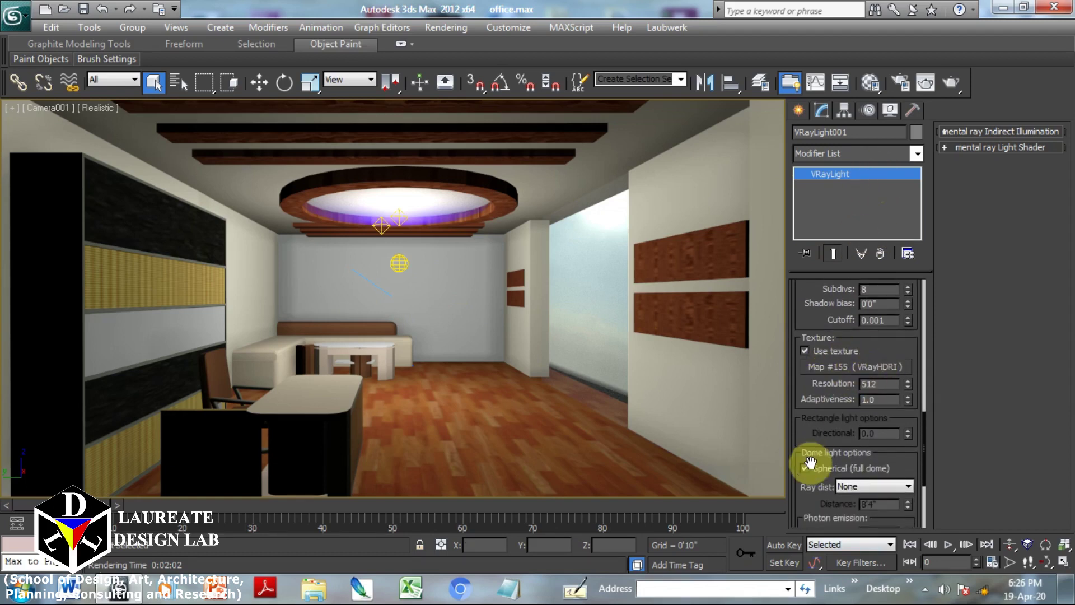
drag(826, 283, 839, 523)
scroll(839, 523, down, 3)
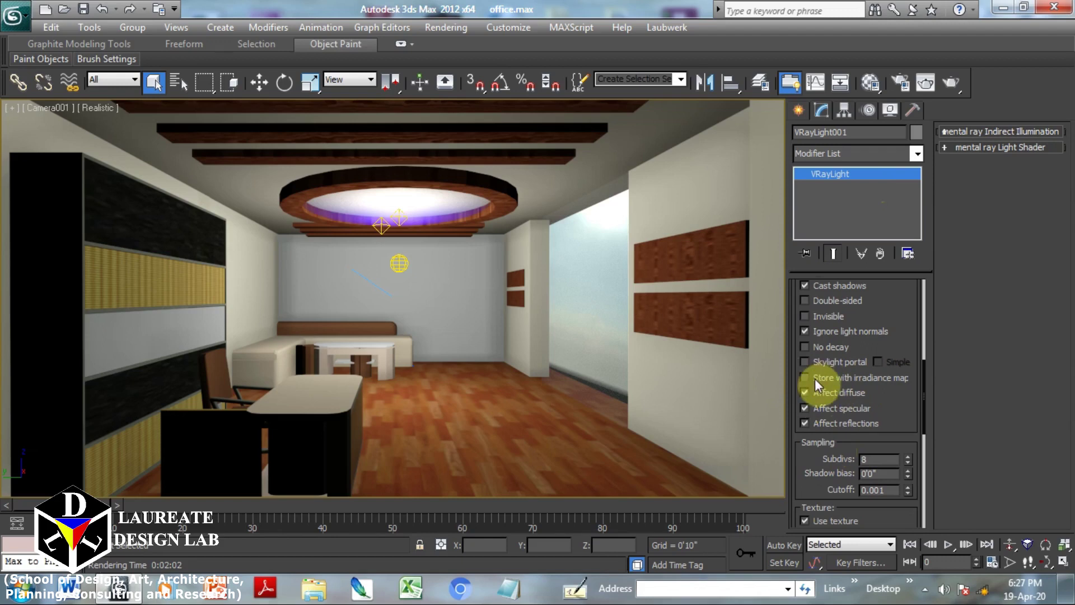
Switch on the GI environment (skylight) override in the V-Ray environment settings of the render setup
click(446, 27)
click(472, 65)
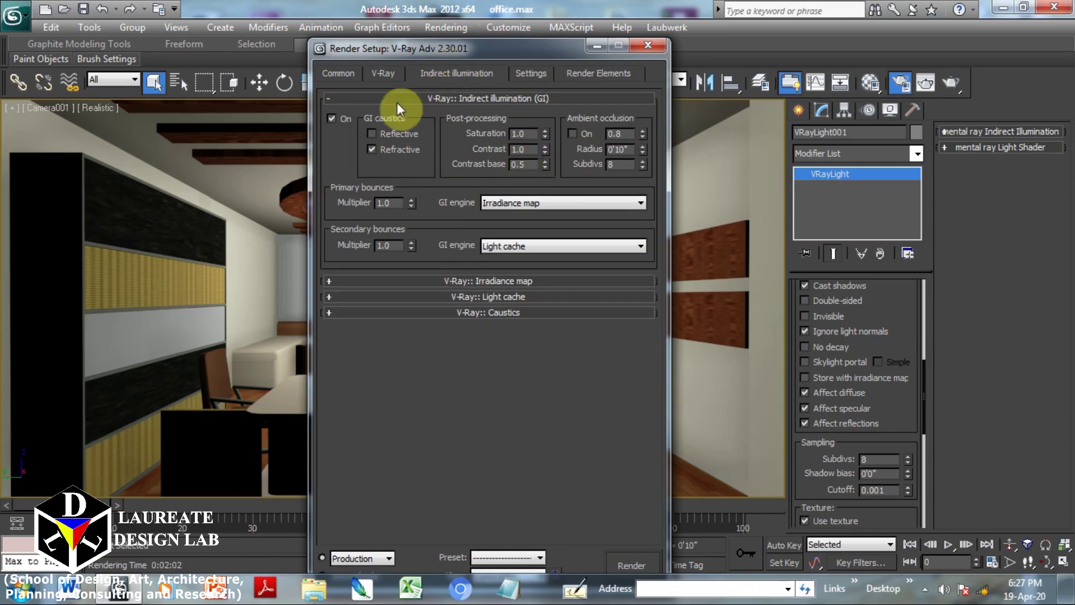
click(383, 73)
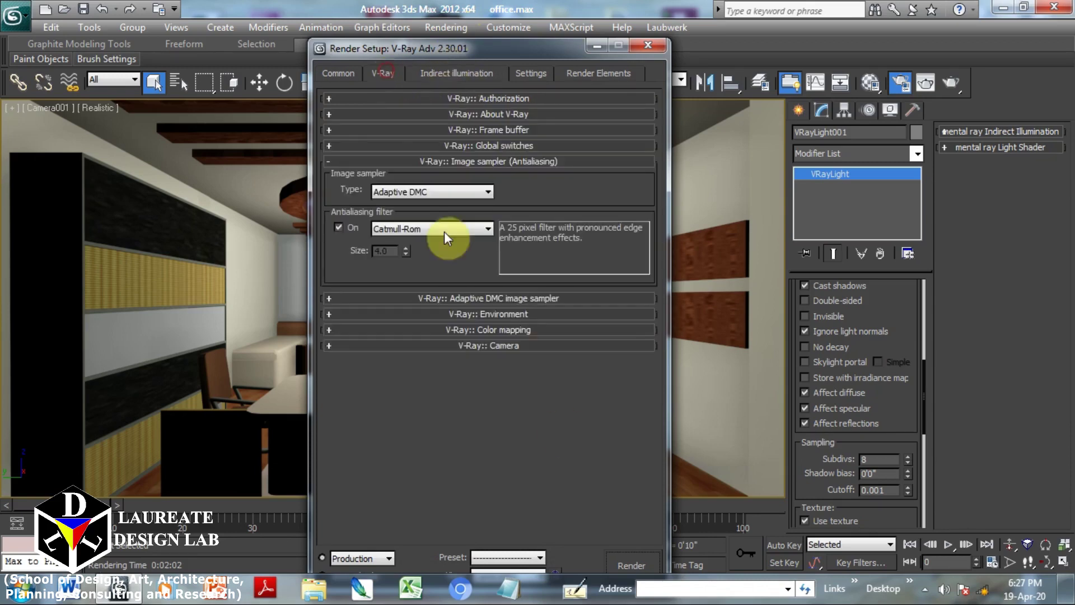
click(493, 315)
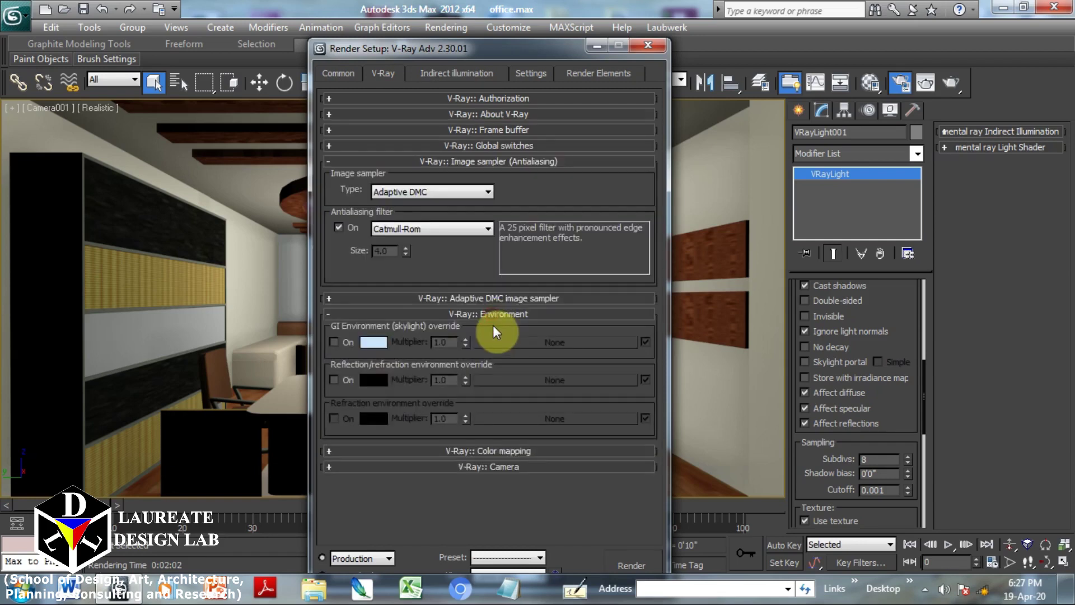
click(332, 162)
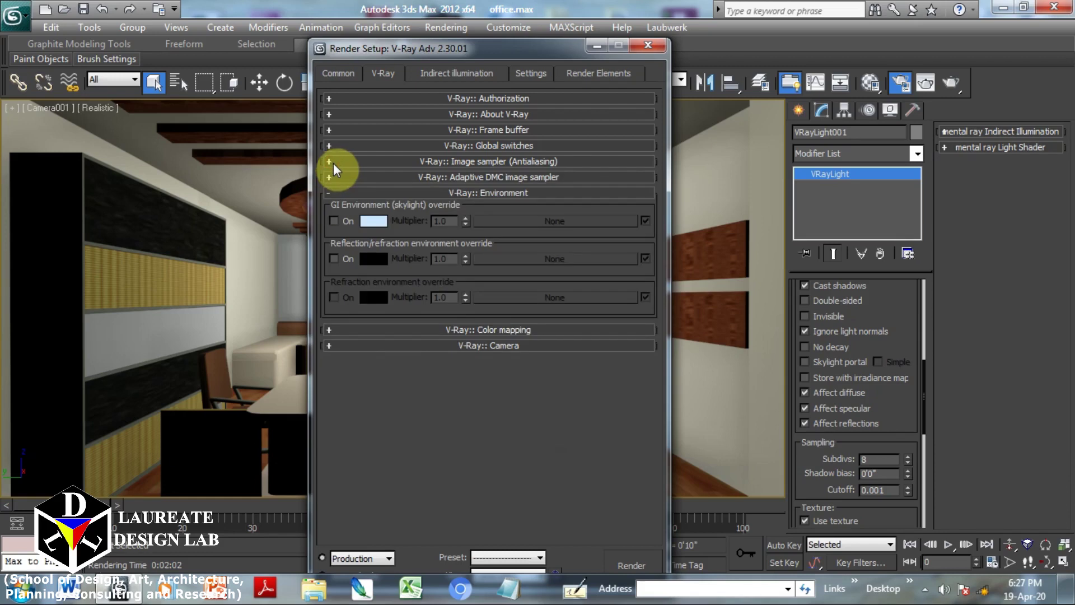
click(338, 222)
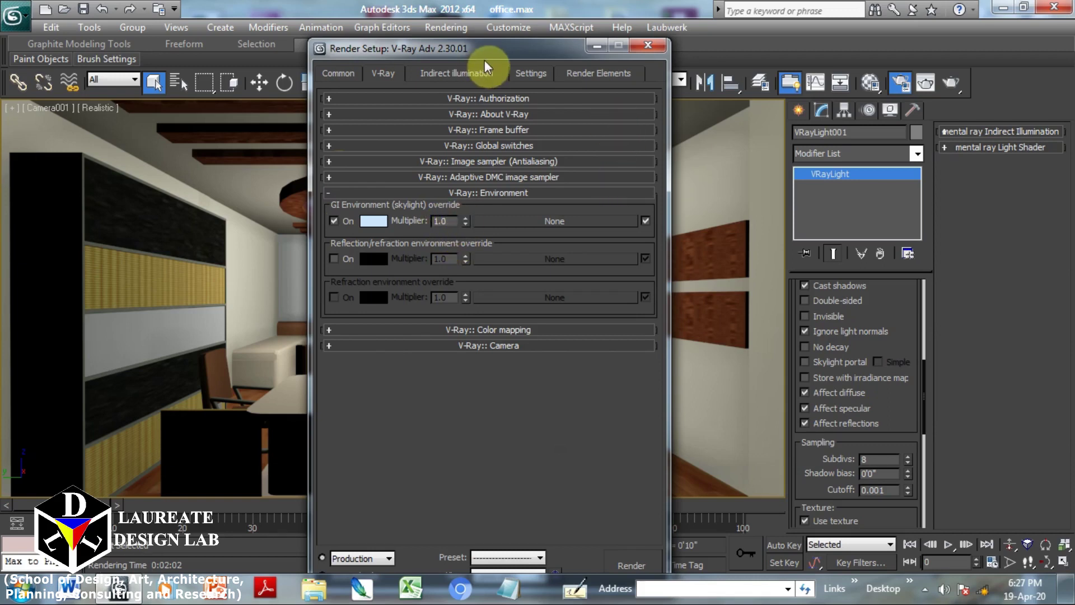
Assign the scene environment's VRayHDRI map as an instance to the GI environment (skylight) override
drag(499, 49, 303, 159)
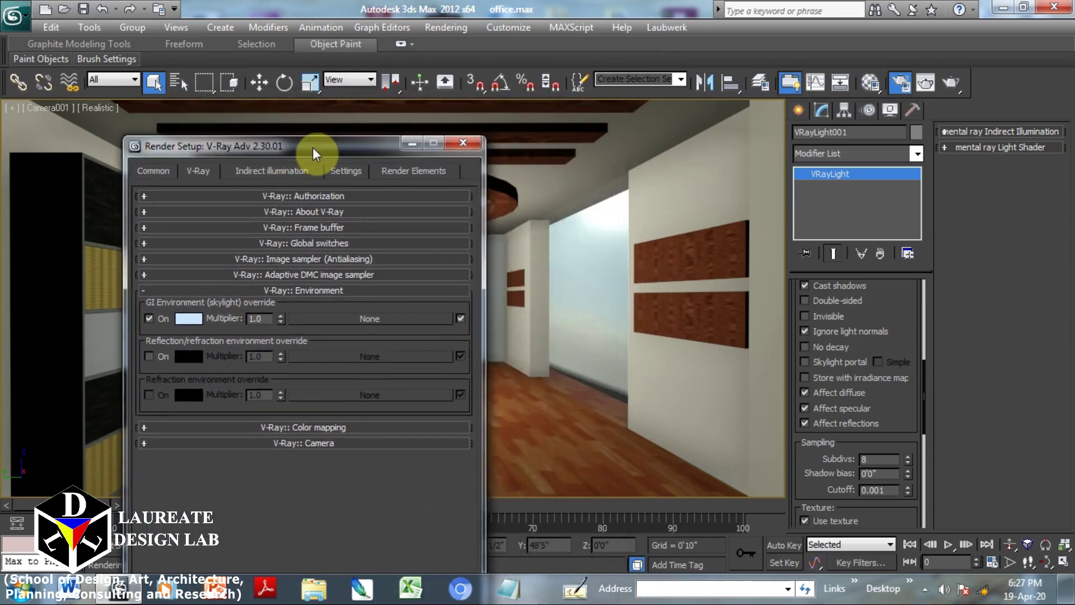
click(434, 27)
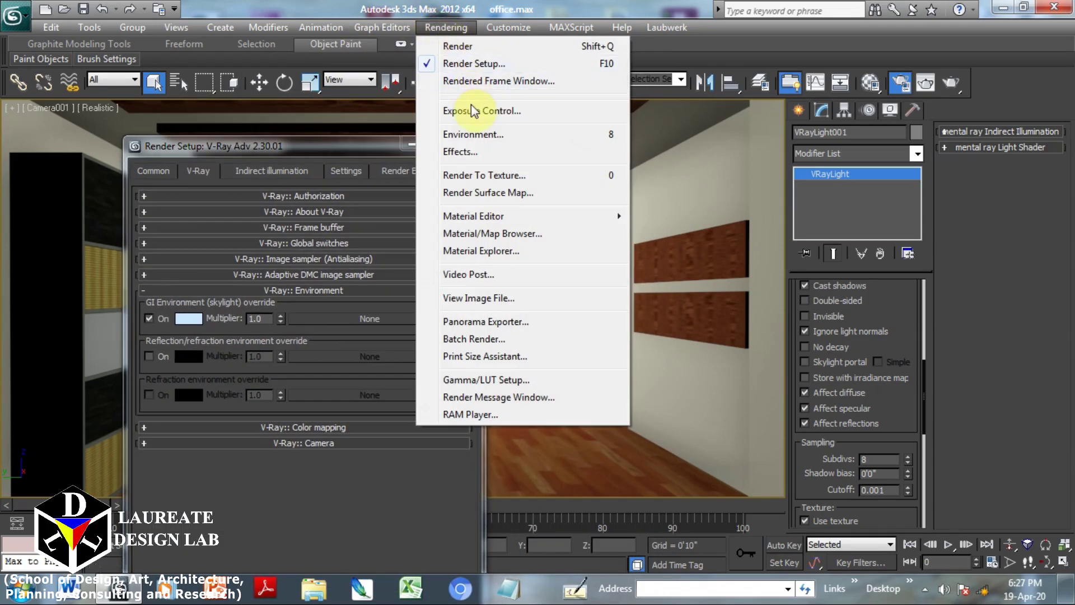
click(475, 135)
drag(559, 81, 706, 102)
drag(661, 193, 370, 321)
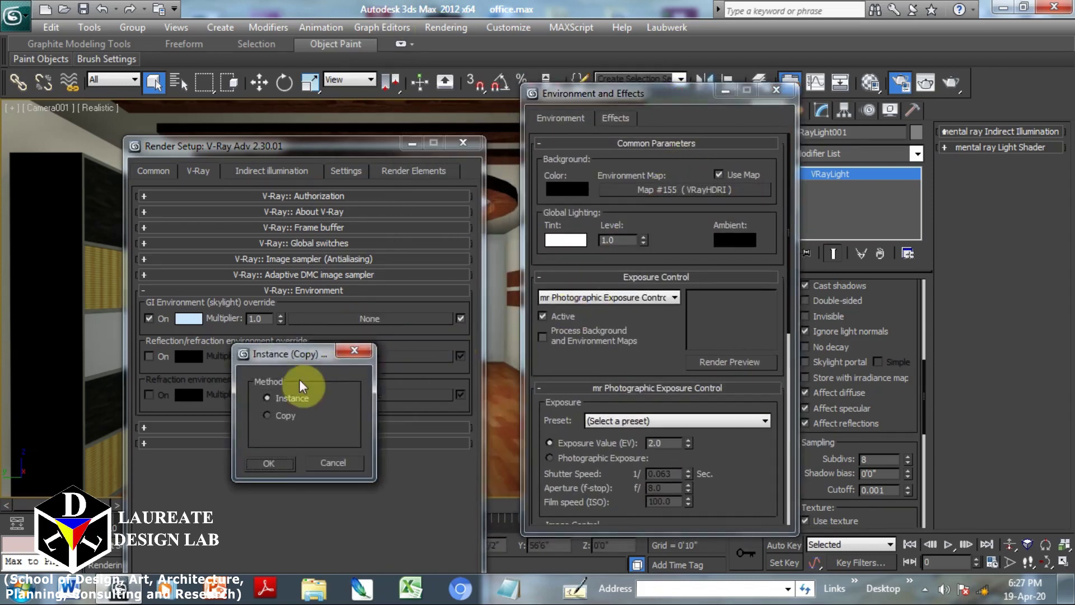
click(277, 462)
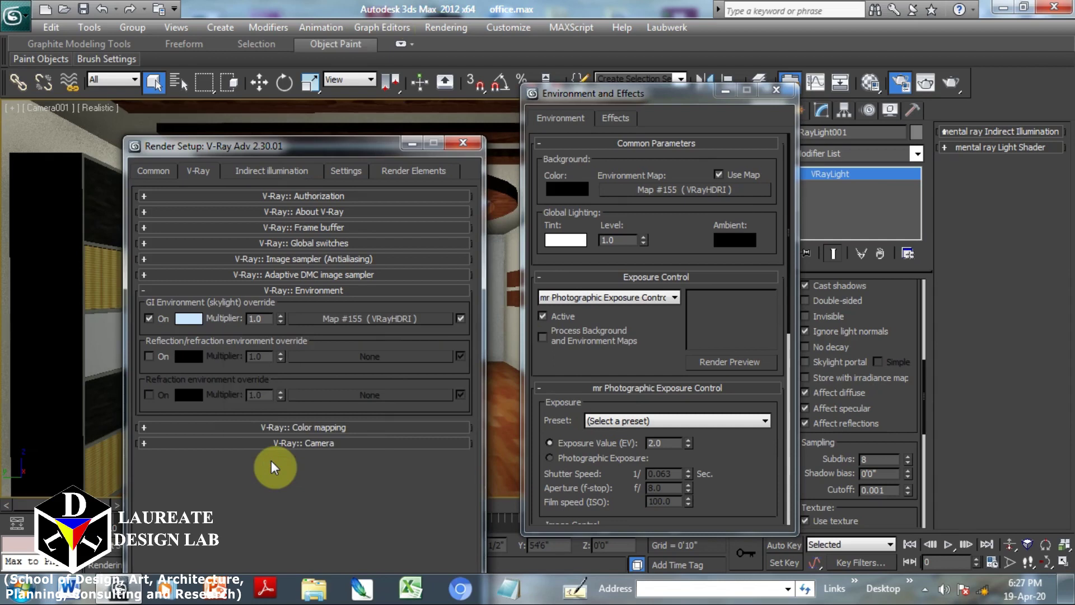
click(775, 90)
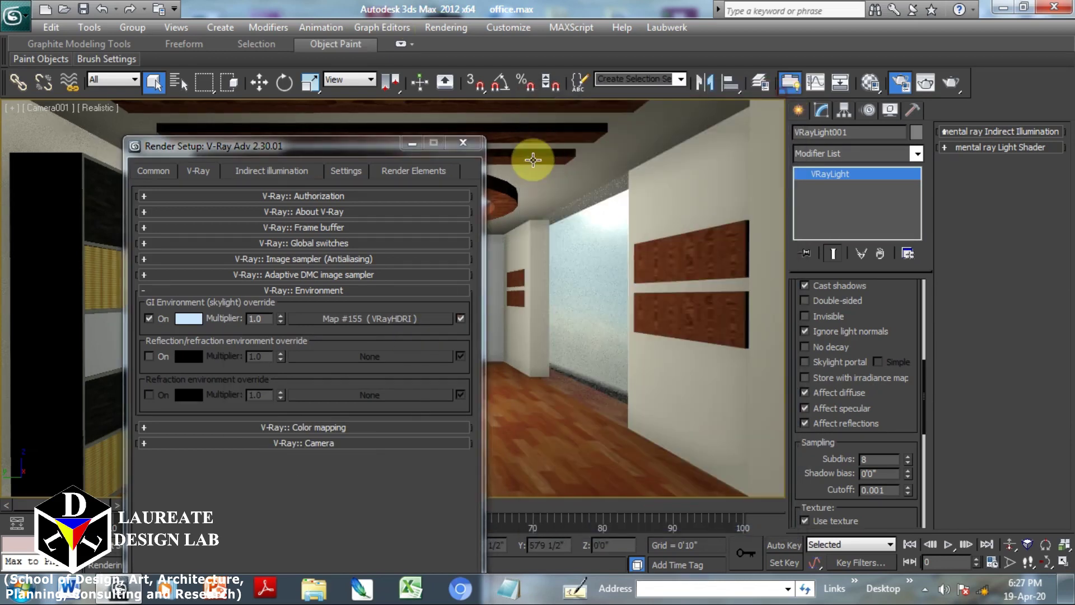
Close the render setup and render the camera view with the HDRI skylight override
click(464, 143)
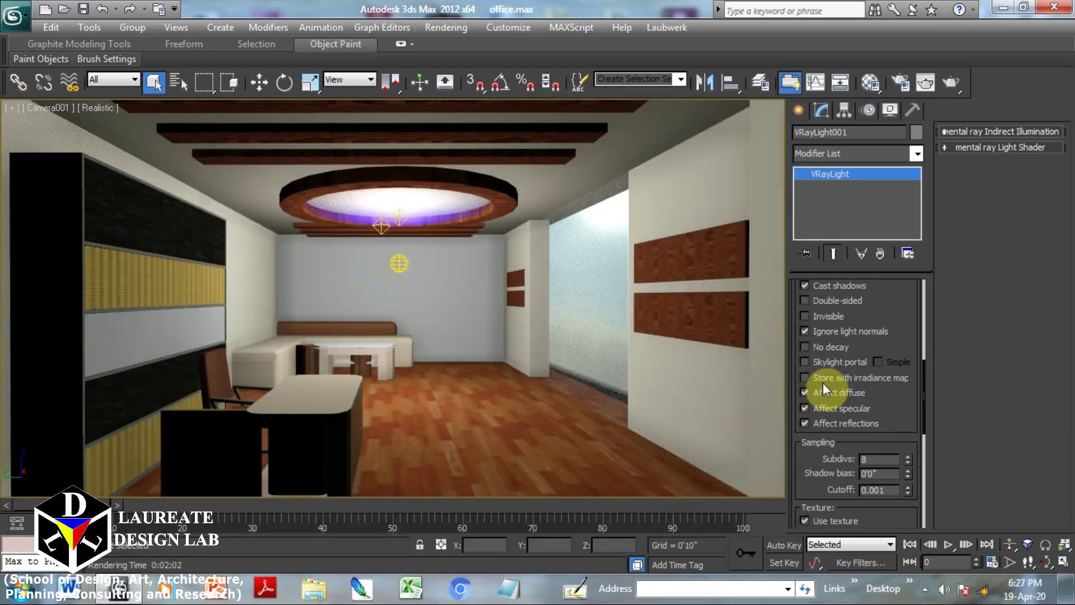
click(954, 86)
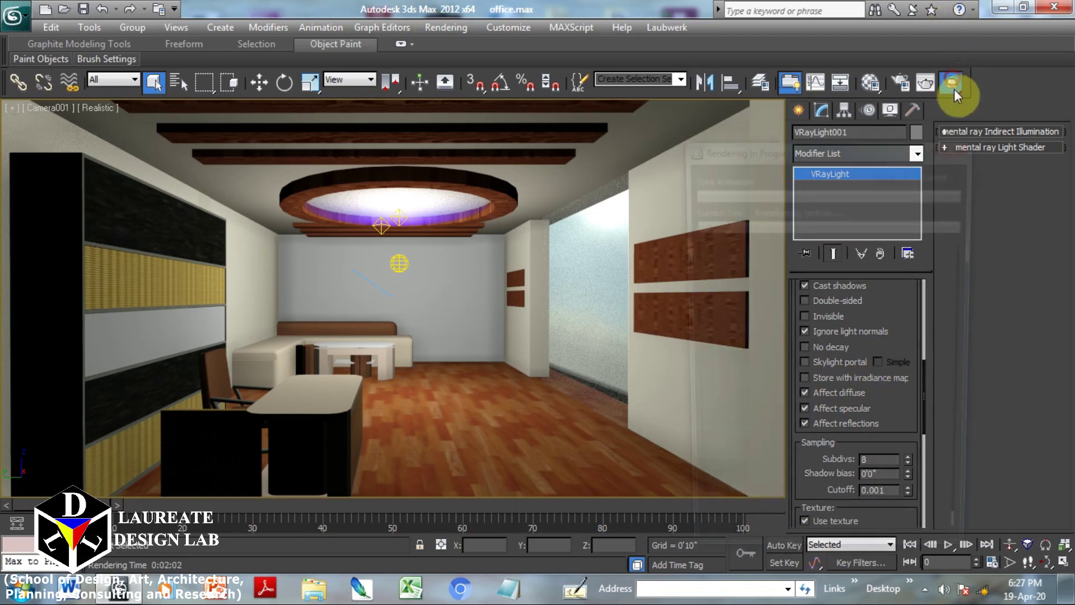
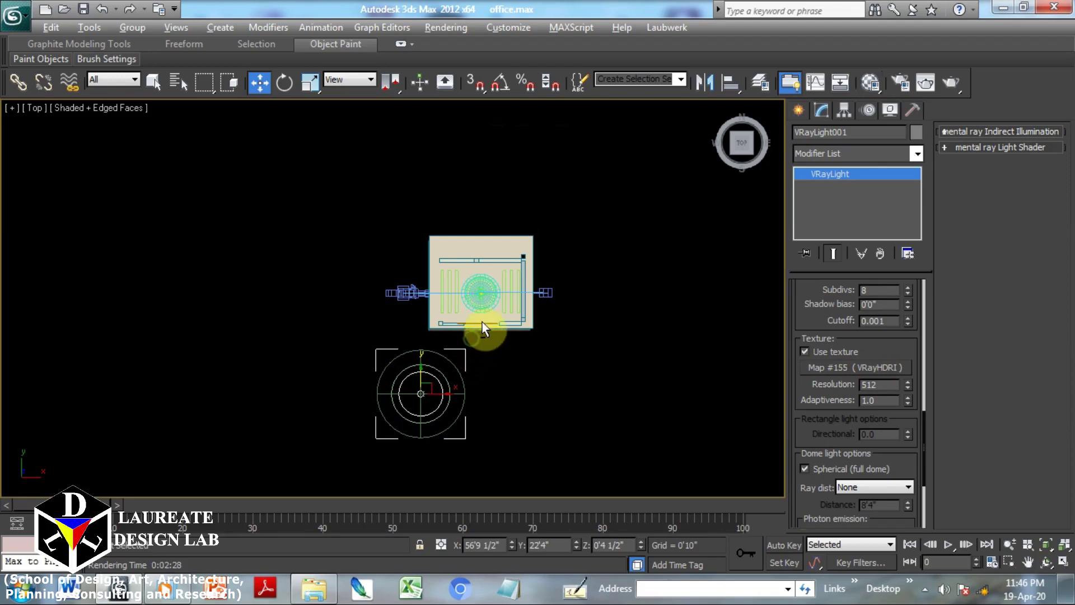
Select the plane V-Ray light in the window opening and examine its direction, size, skylight portal and sampling settings
scroll(468, 334, up, 5)
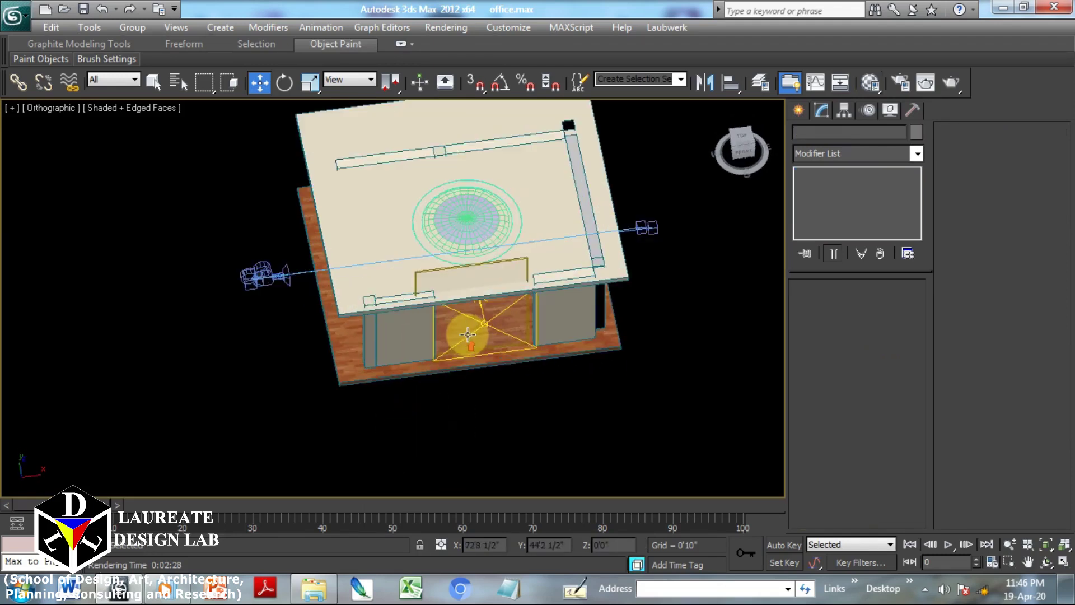
scroll(468, 335, up, 5)
click(499, 312)
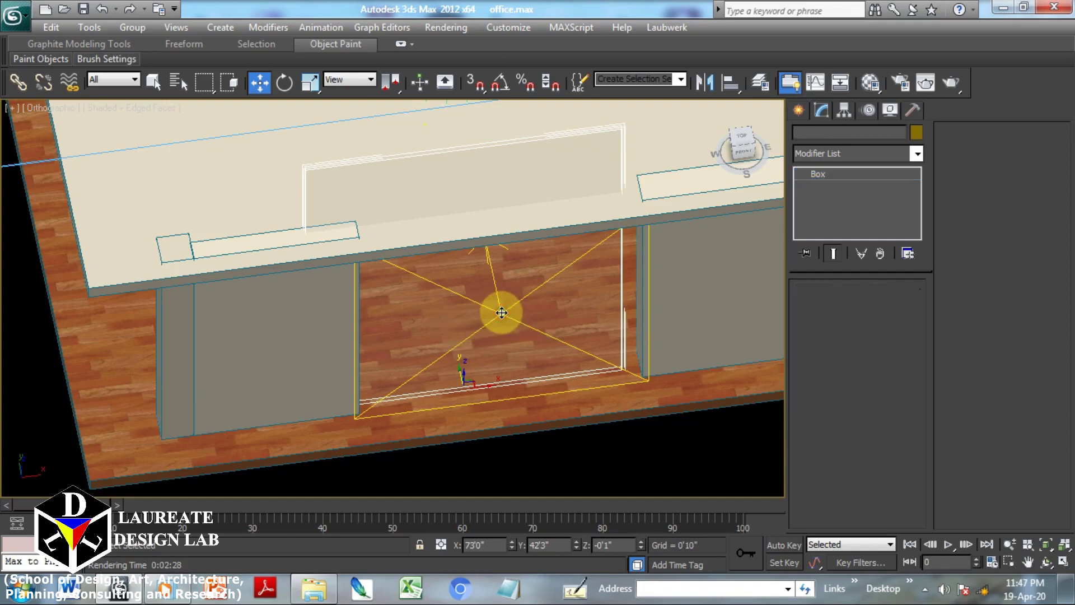
click(502, 316)
click(502, 315)
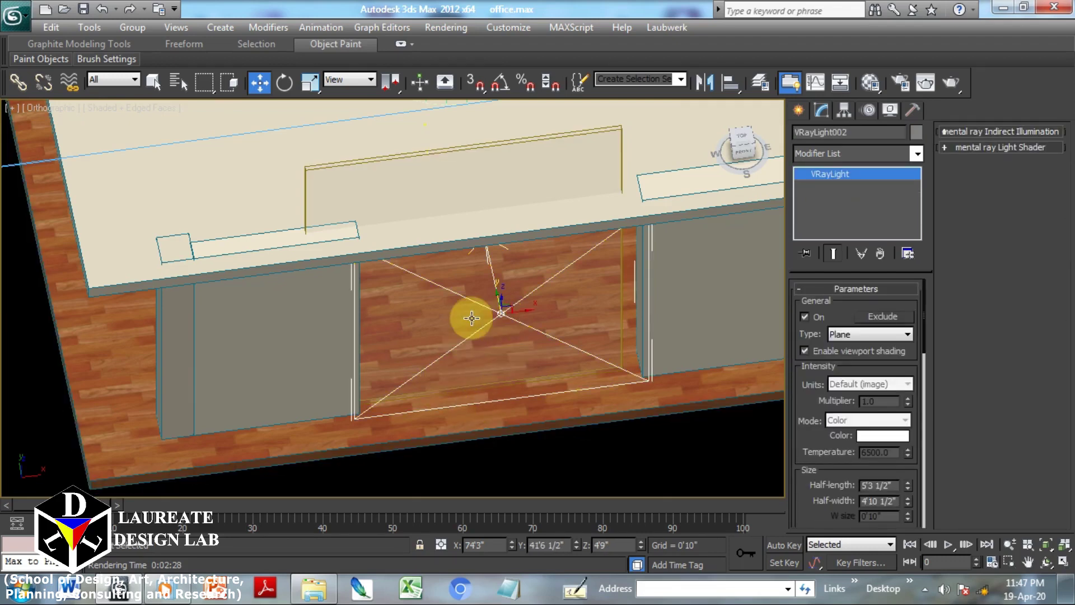
alt+middle_drag(485, 312, 511, 282)
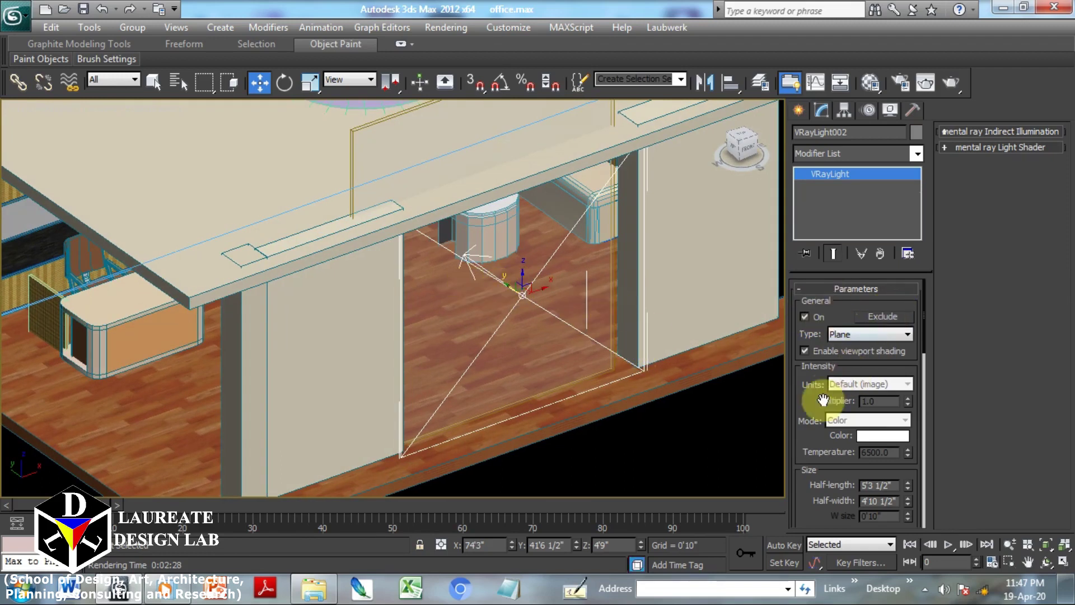
drag(829, 385, 837, 354)
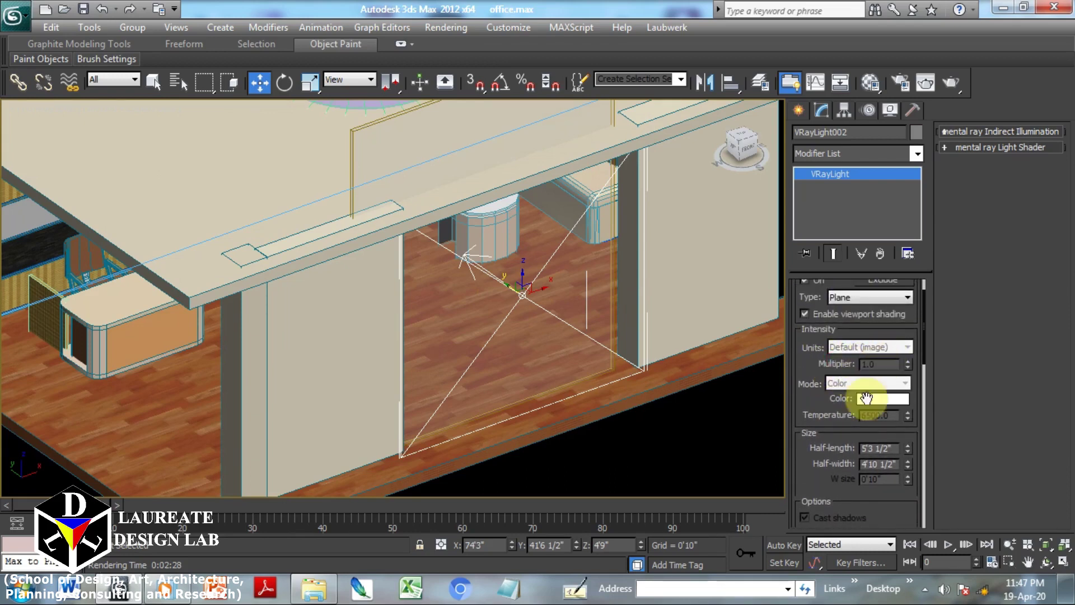
drag(824, 476, 837, 270)
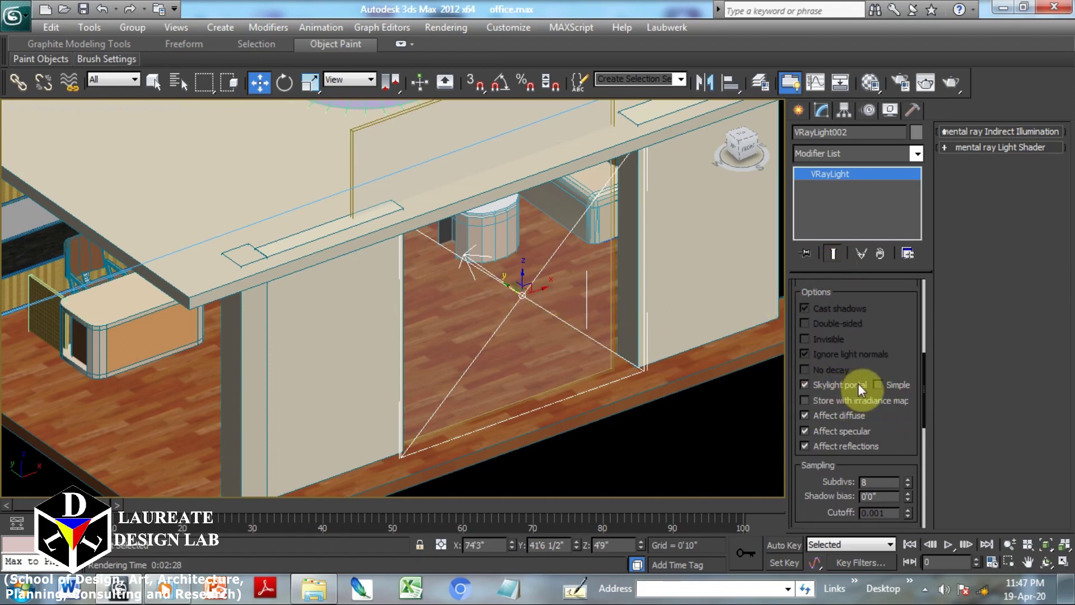
drag(829, 437, 837, 276)
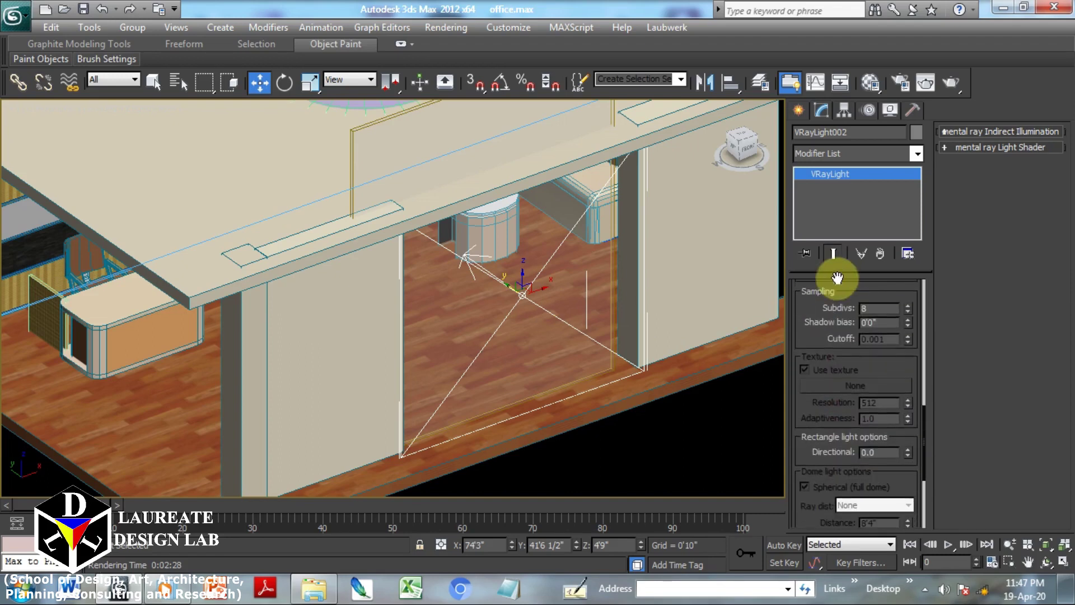
drag(828, 336, 836, 562)
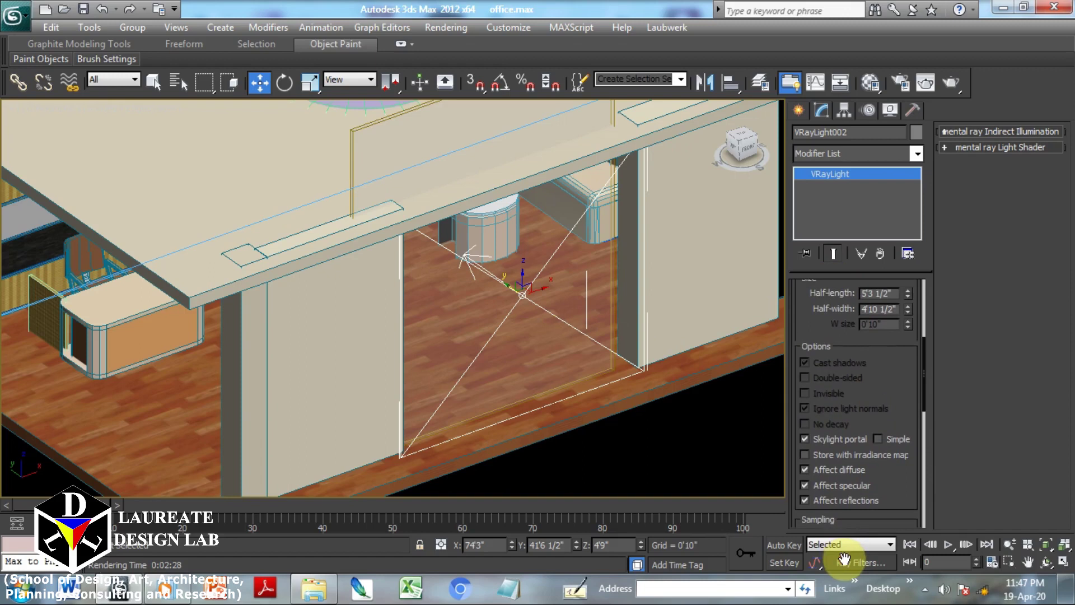
Switch to the camera view and render it with the skylight portal light in the window opening
key(c)
double_click(509, 179)
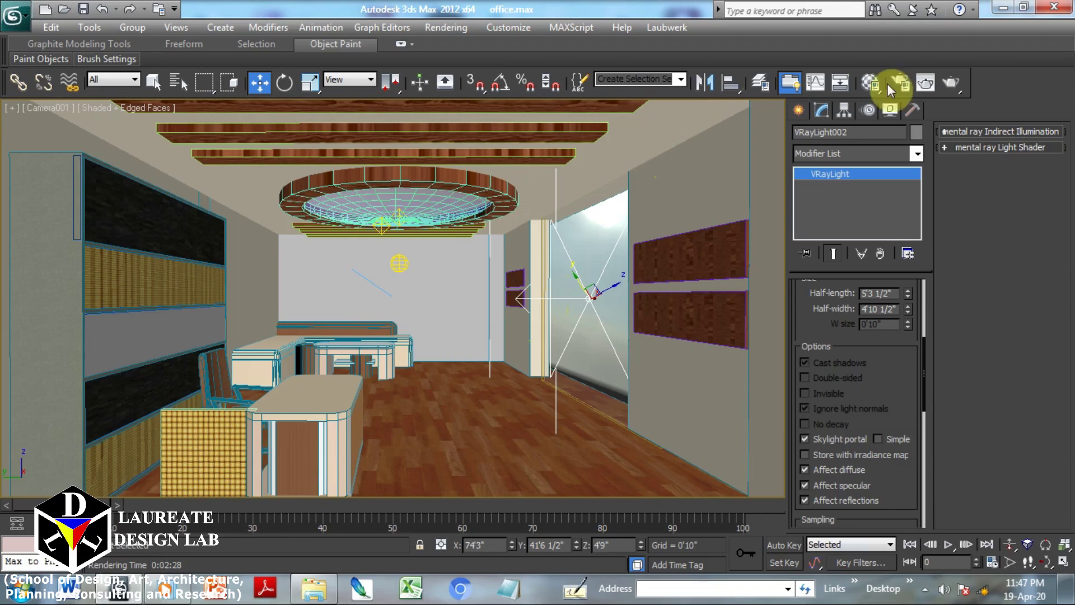
click(957, 87)
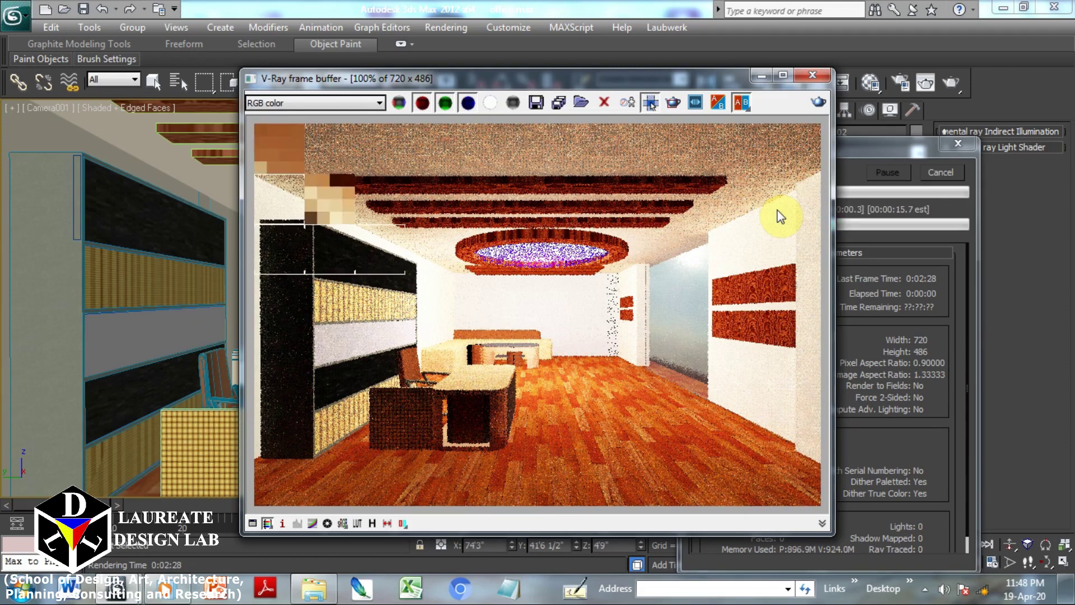
click(649, 103)
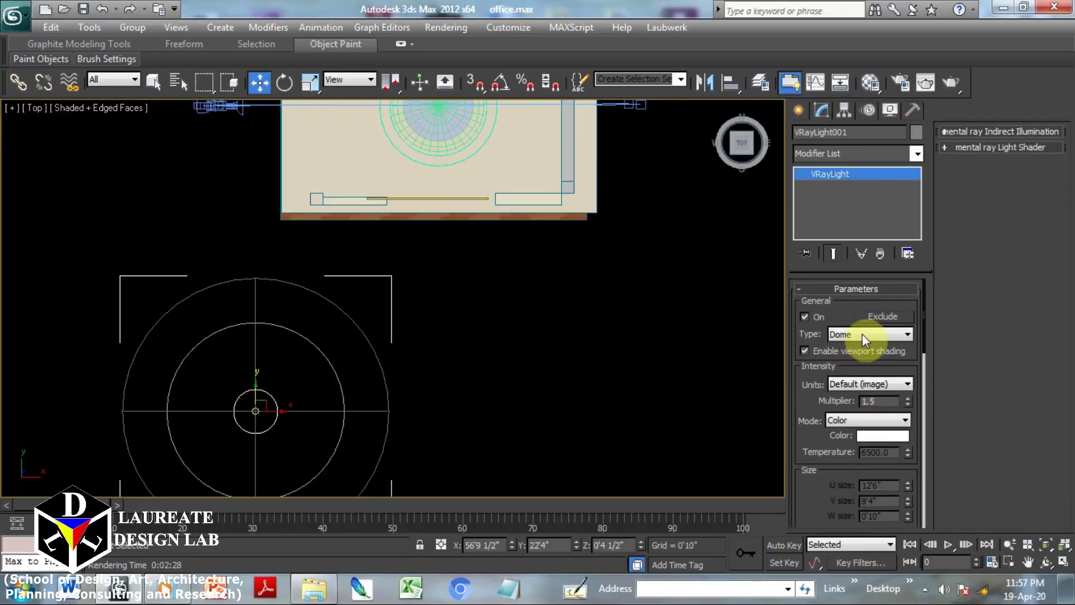
Review the dome light's texture and spherical dome options, and check the indirect illumination settings in the render setup
drag(823, 472, 840, 250)
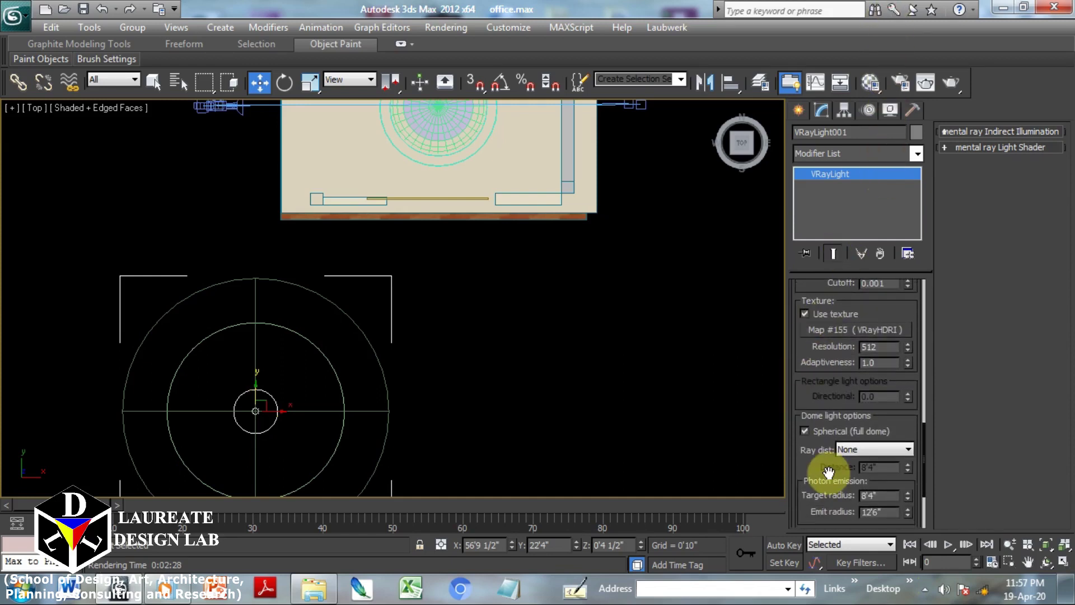
scroll(827, 467, down, 2)
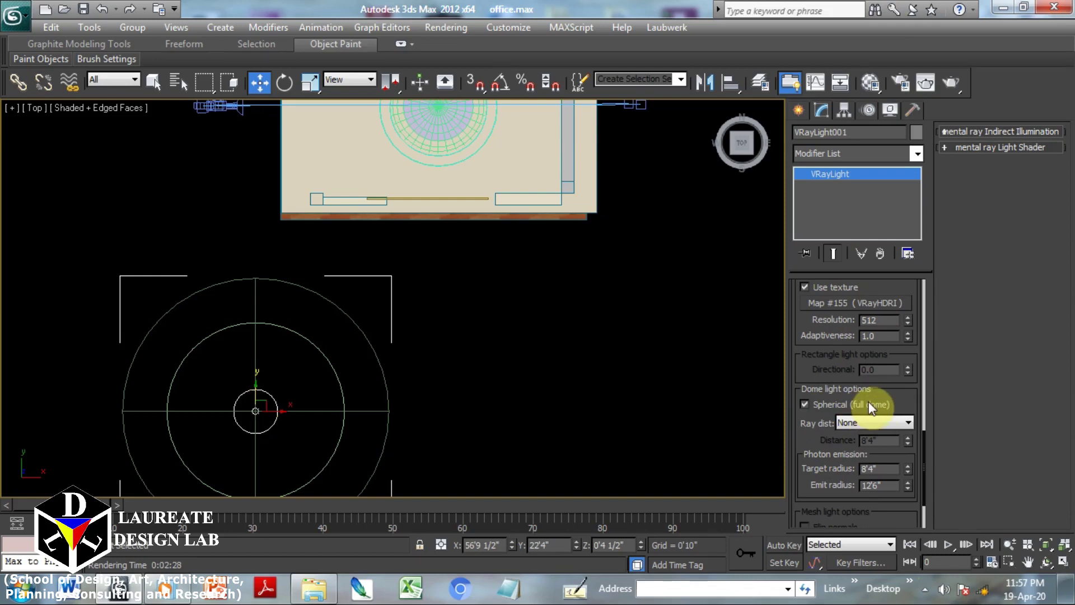
middle_drag(546, 314, 547, 365)
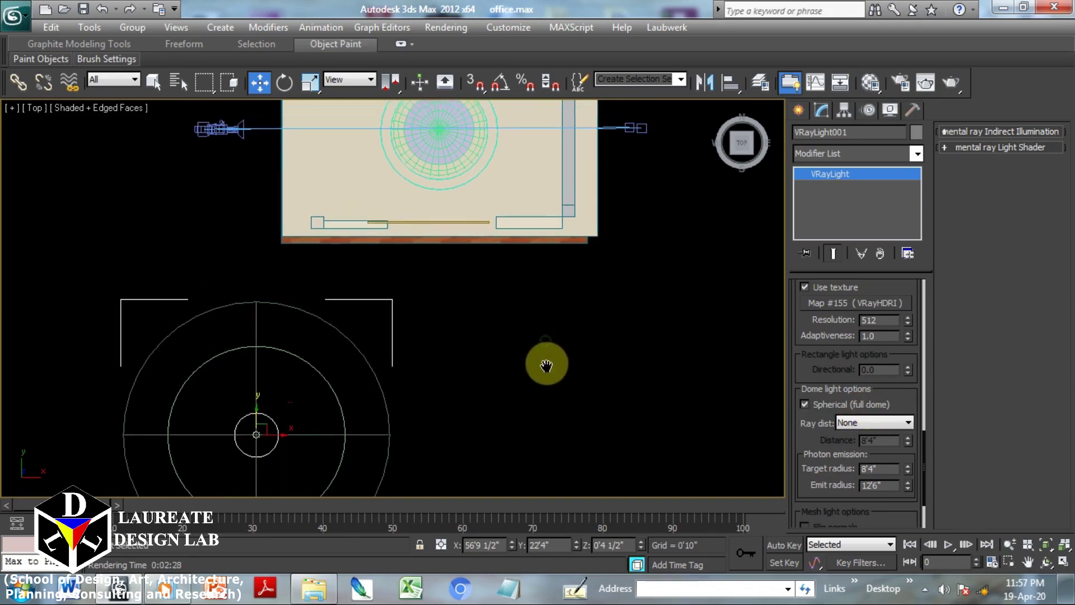
click(451, 27)
click(464, 65)
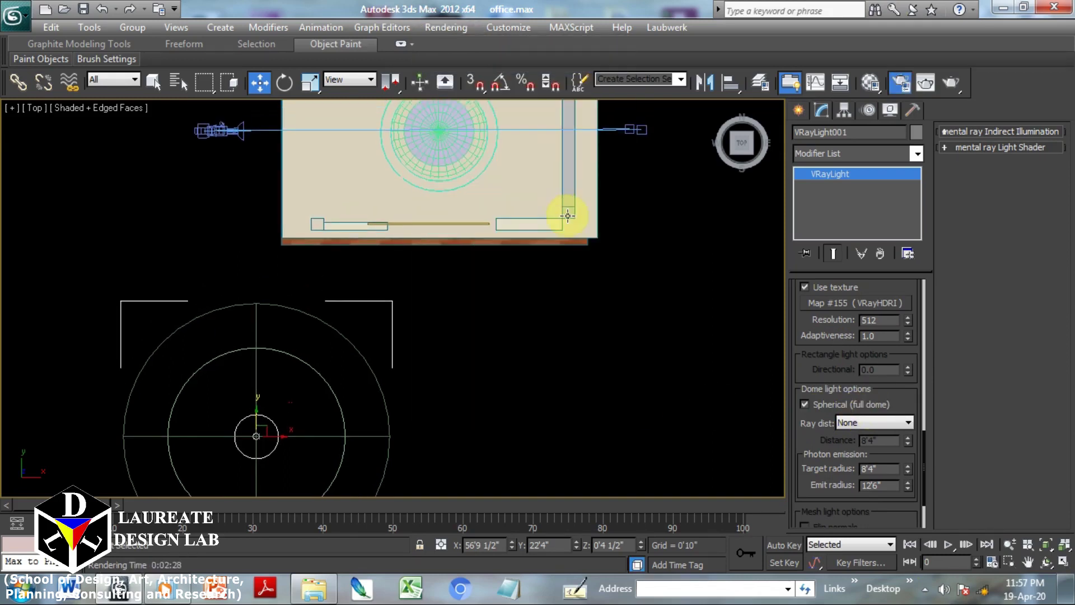
click(268, 170)
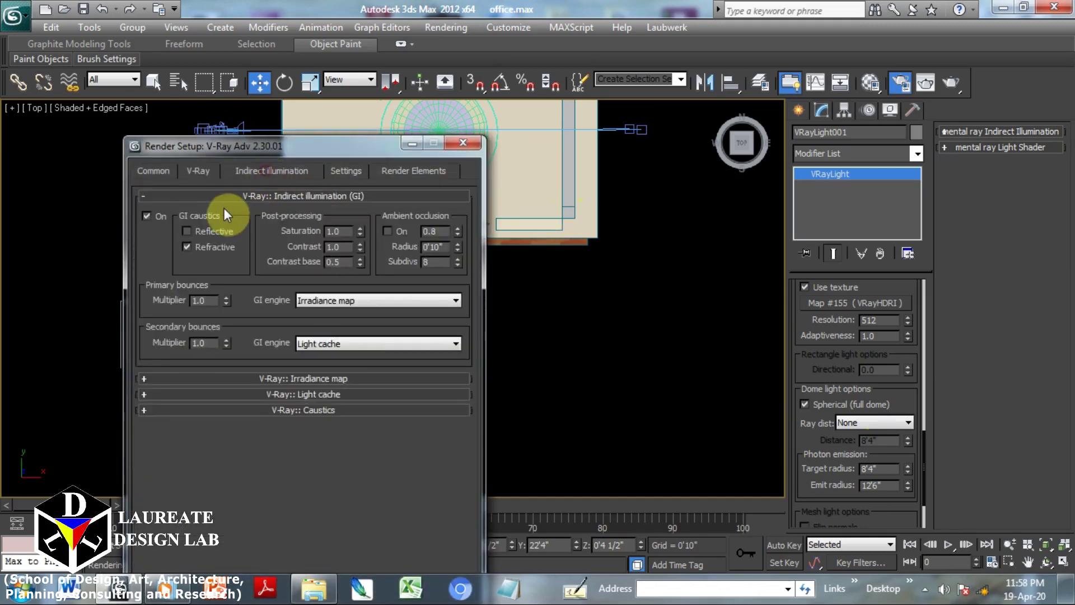
click(463, 143)
In the camera view, move the window's plane V-Ray light along Y to about 42'8" and enable its Simple skylight portal option
key(c)
double_click(481, 186)
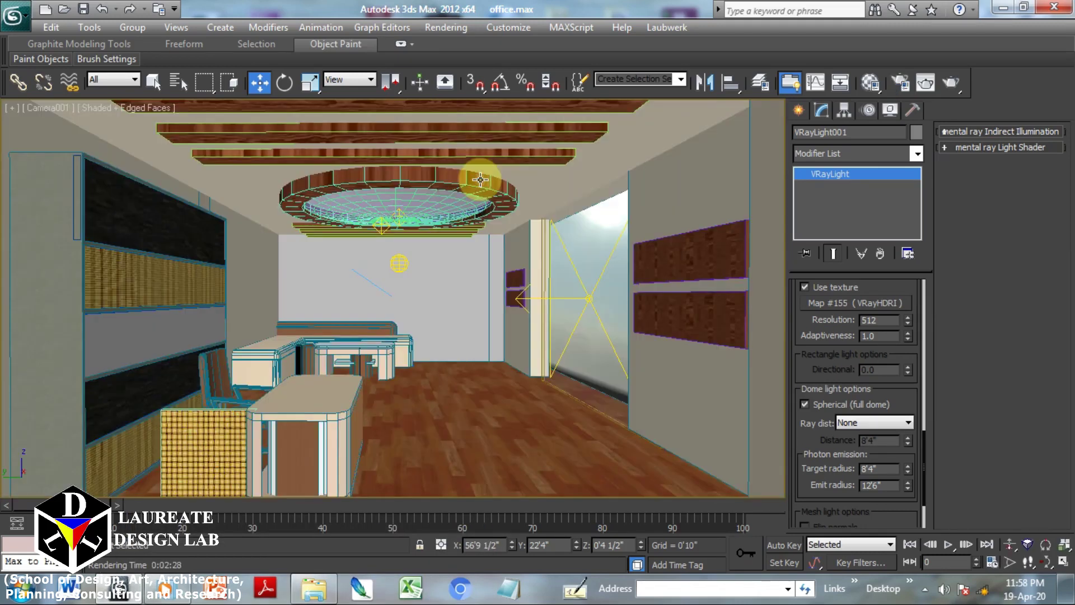
click(574, 301)
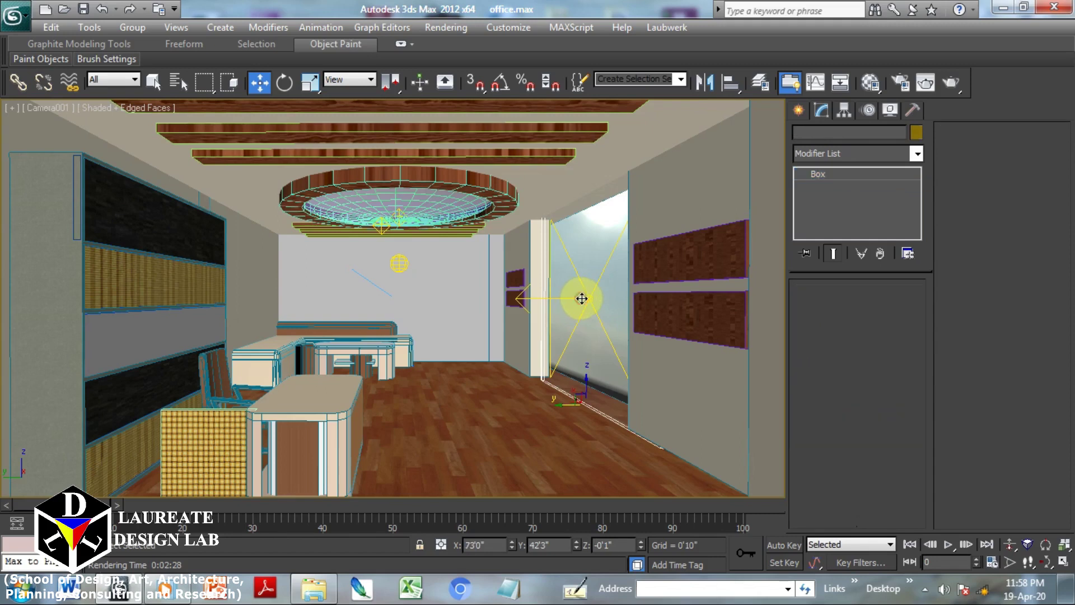
click(583, 298)
click(588, 302)
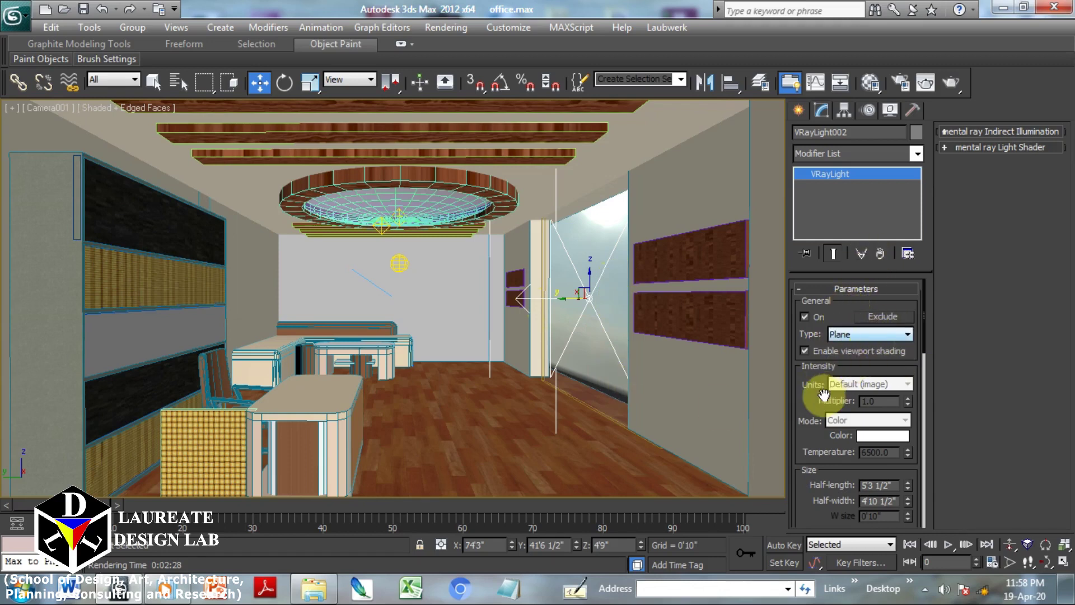
scroll(881, 388, down, 5)
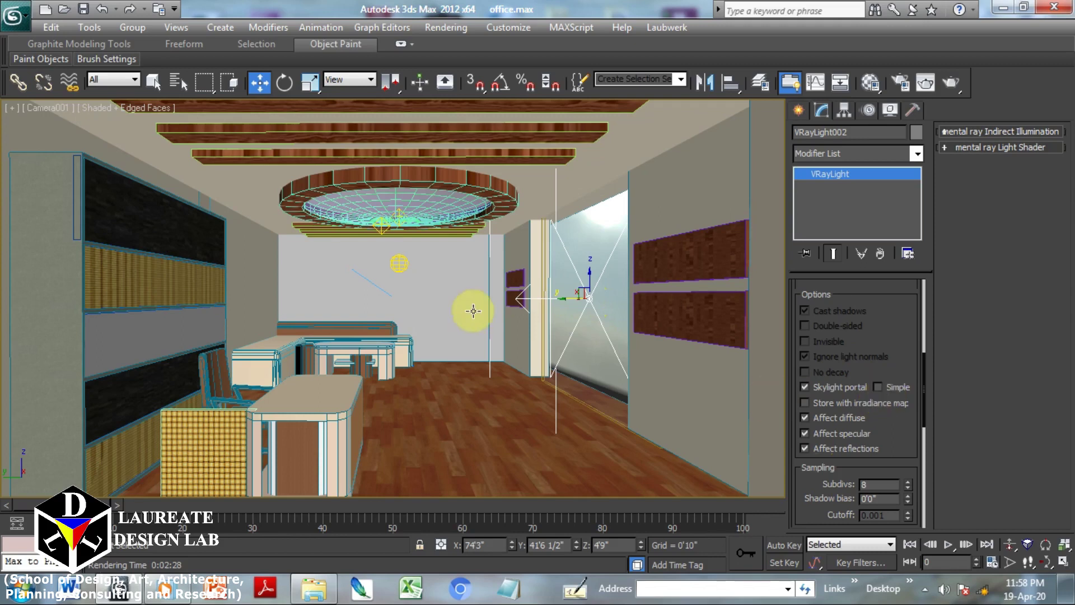
mouse_move(559, 300)
mouse_down()
mouse_move(535, 304)
mouse_move(565, 297)
mouse_up()
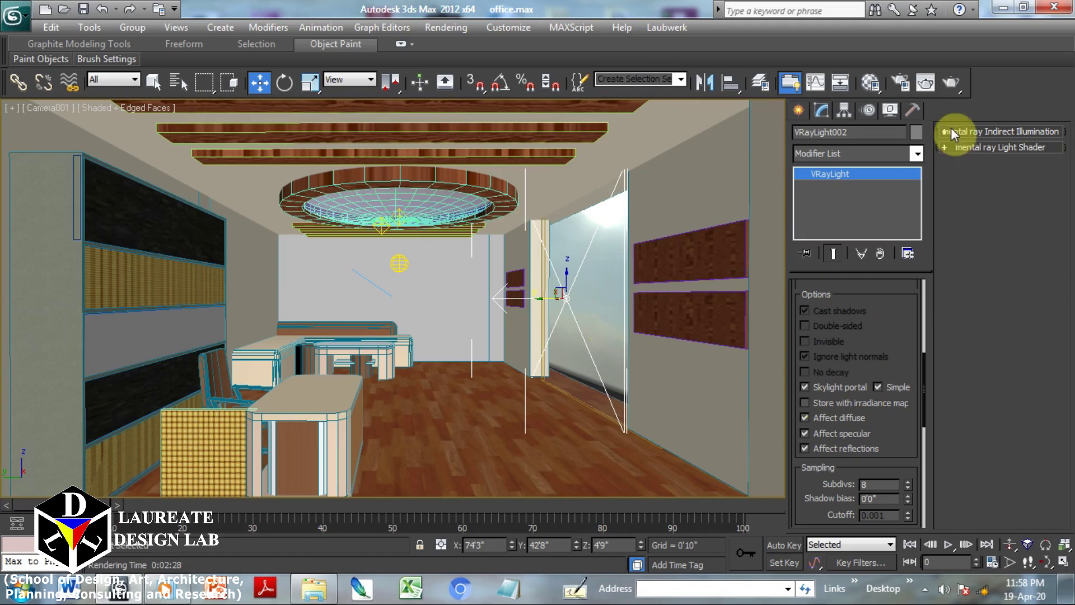
Render the camera view with the Simple skylight portal light
click(951, 86)
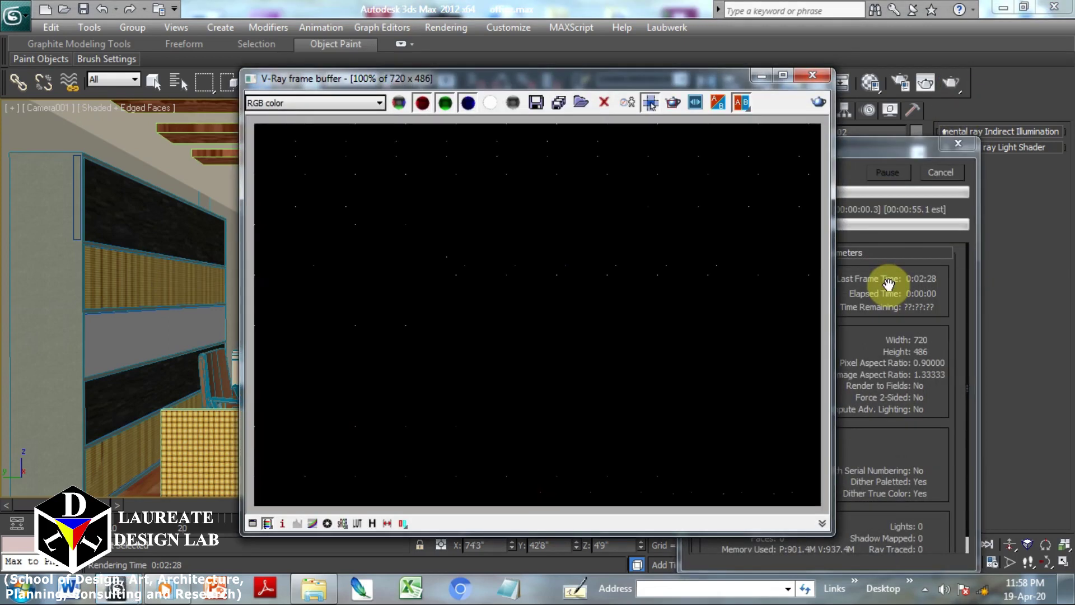